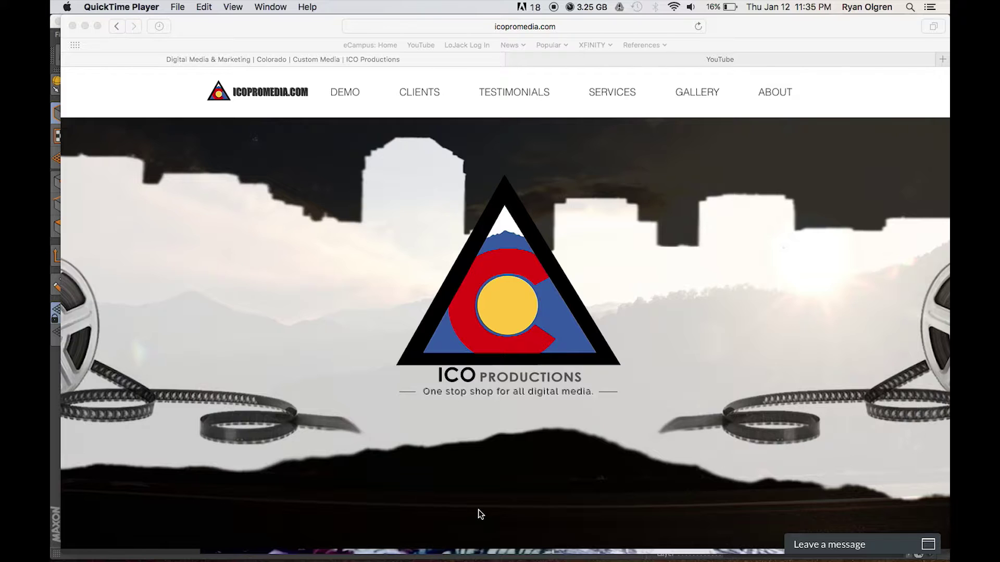
Open Logo.jpg in Illustrator and scale the logo down to fit the artboard width.
mouse_move(479, 560)
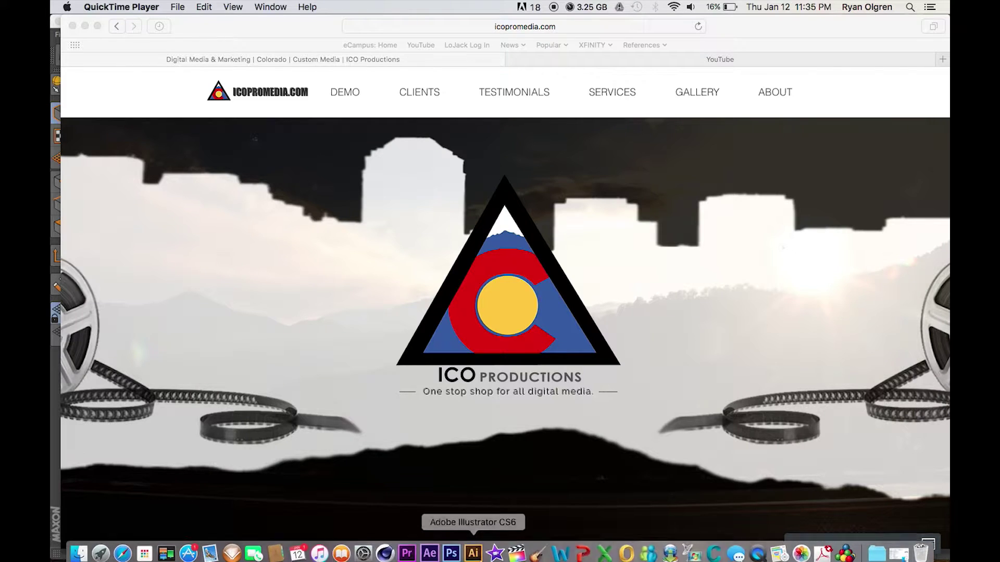
click(474, 548)
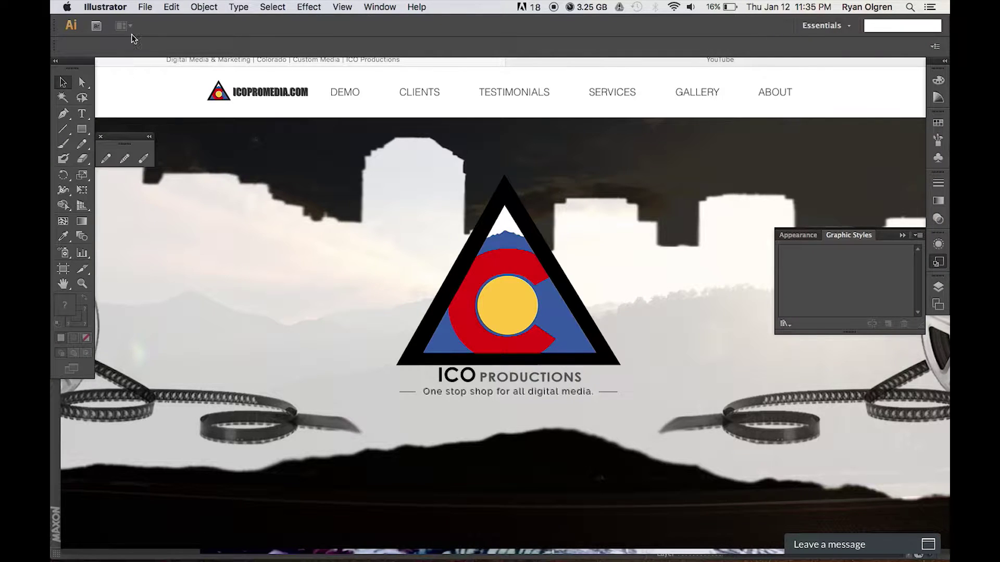
click(145, 7)
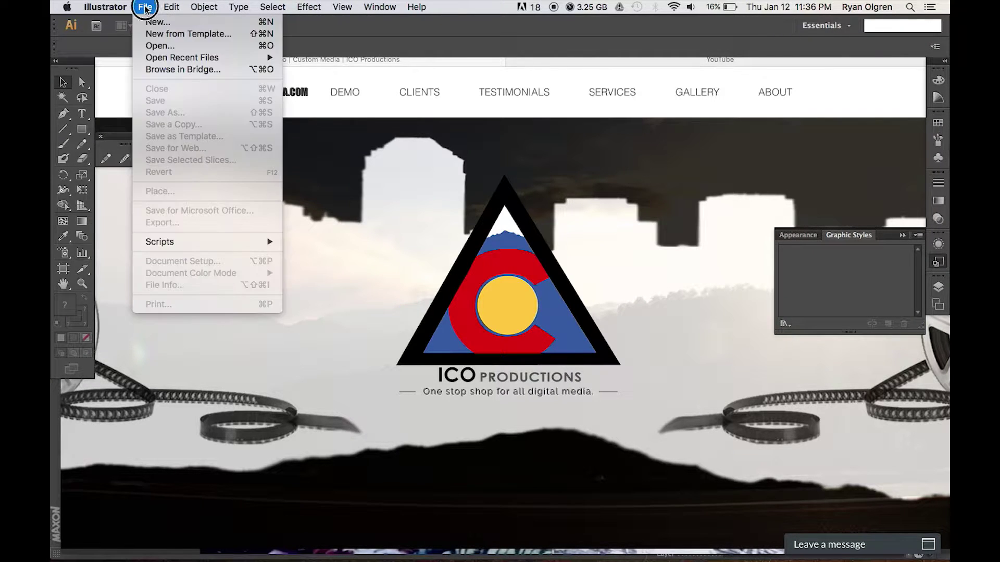
click(155, 50)
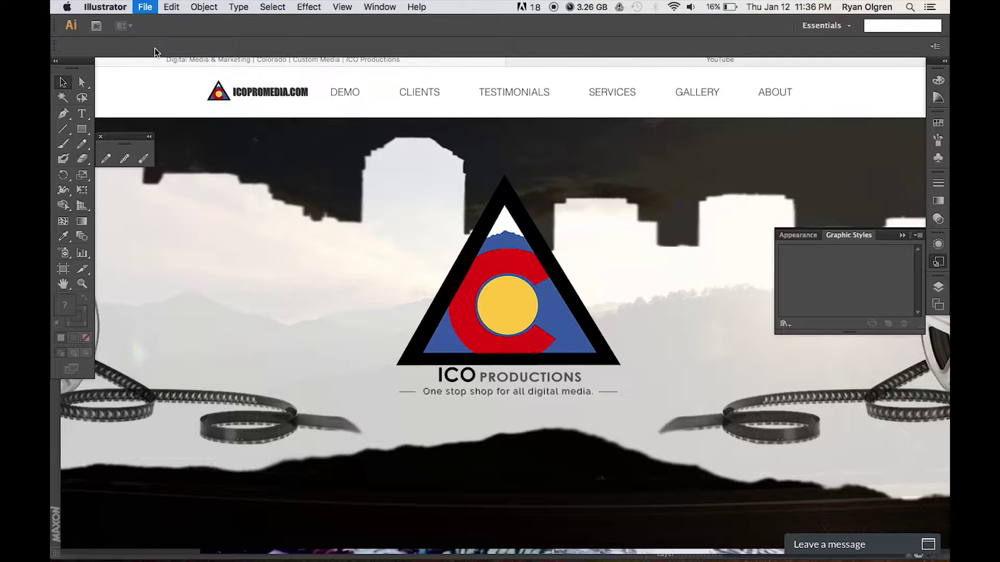
click(445, 109)
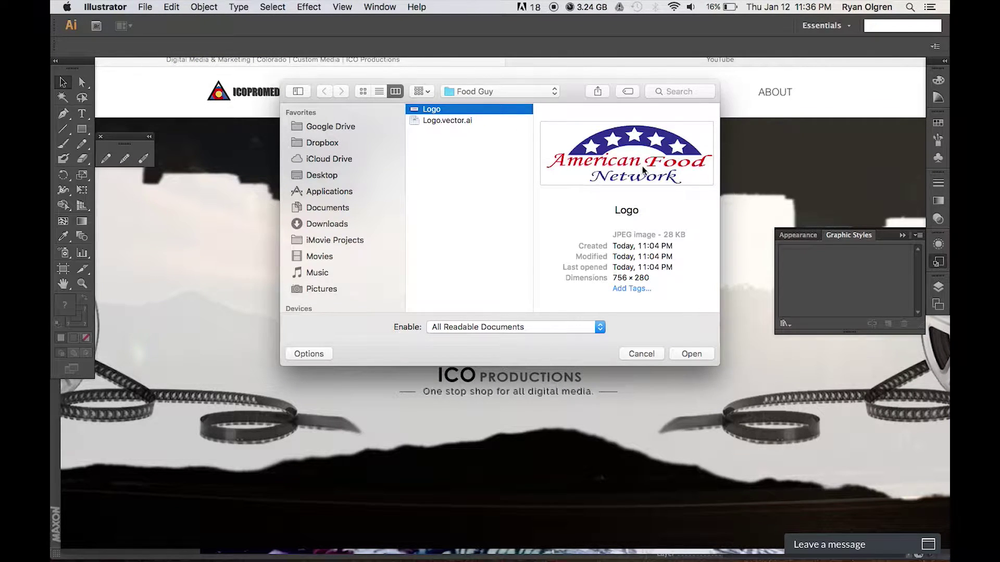
click(687, 356)
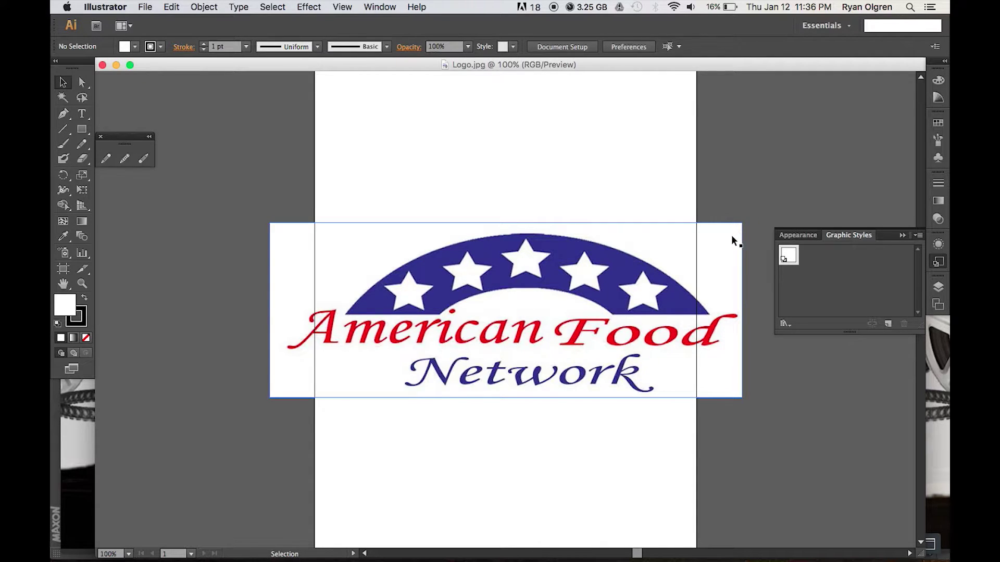
drag(731, 236, 662, 232)
click(523, 212)
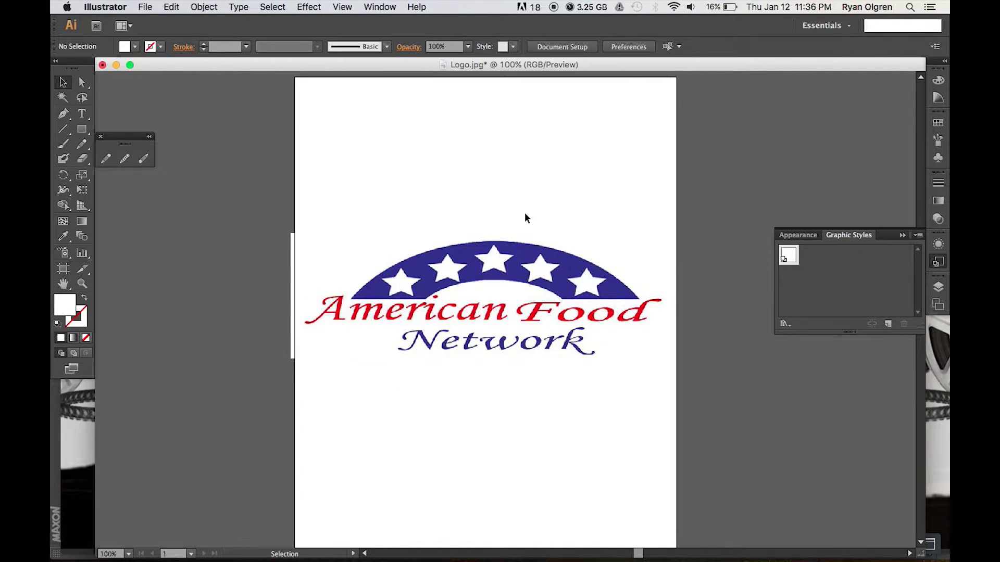
click(496, 263)
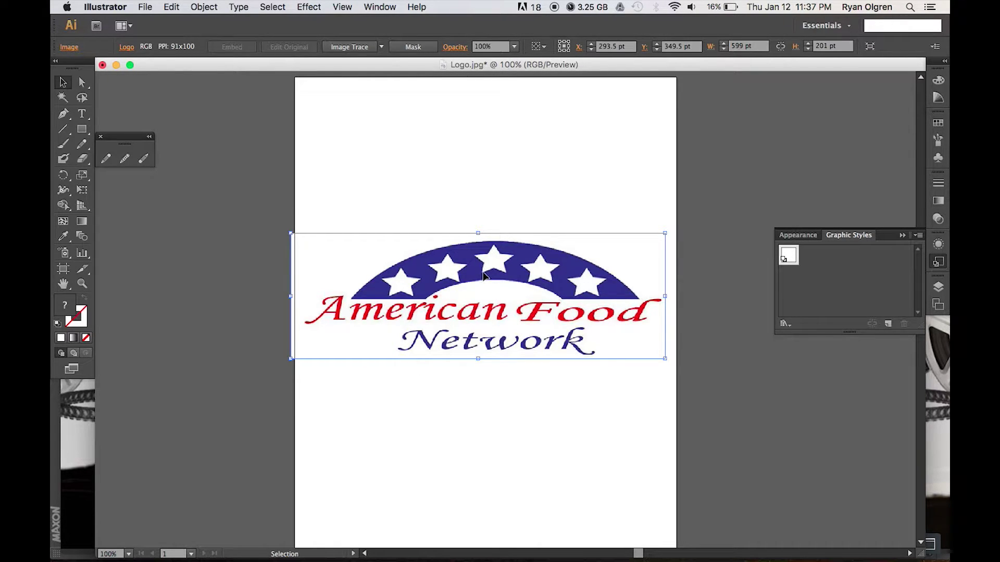
click(483, 218)
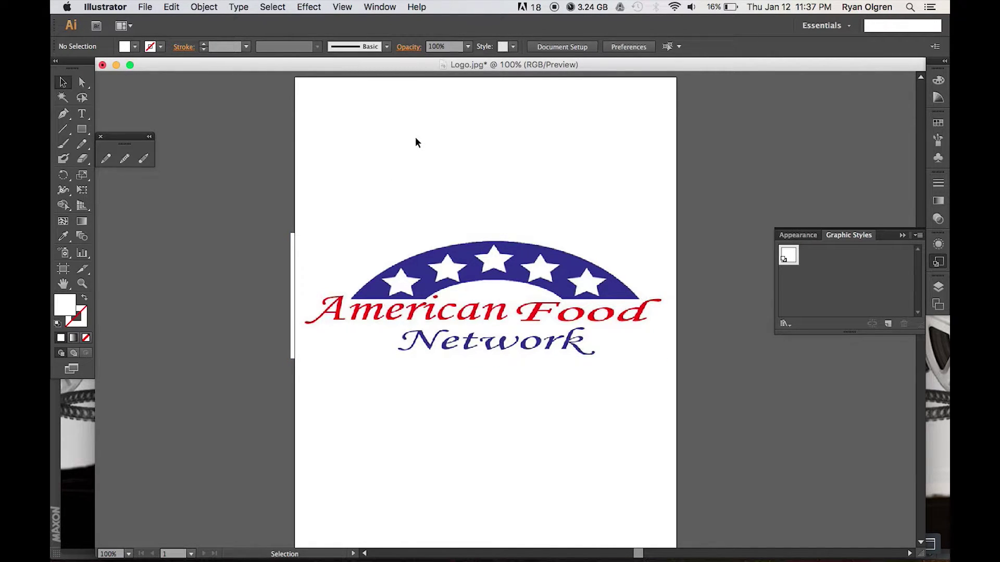
Apply the [Default] Image Trace preset to the selected logo image.
click(367, 261)
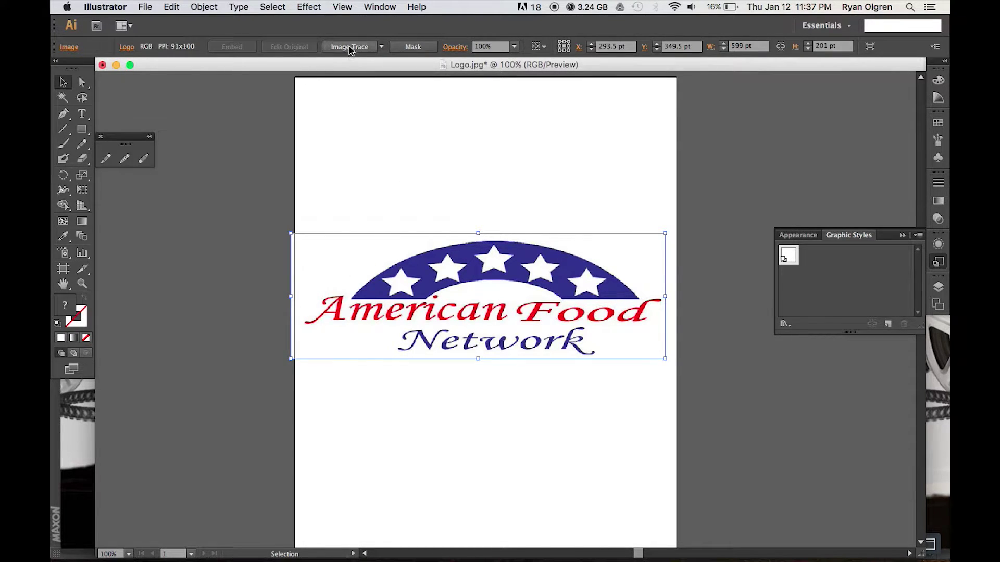
click(381, 47)
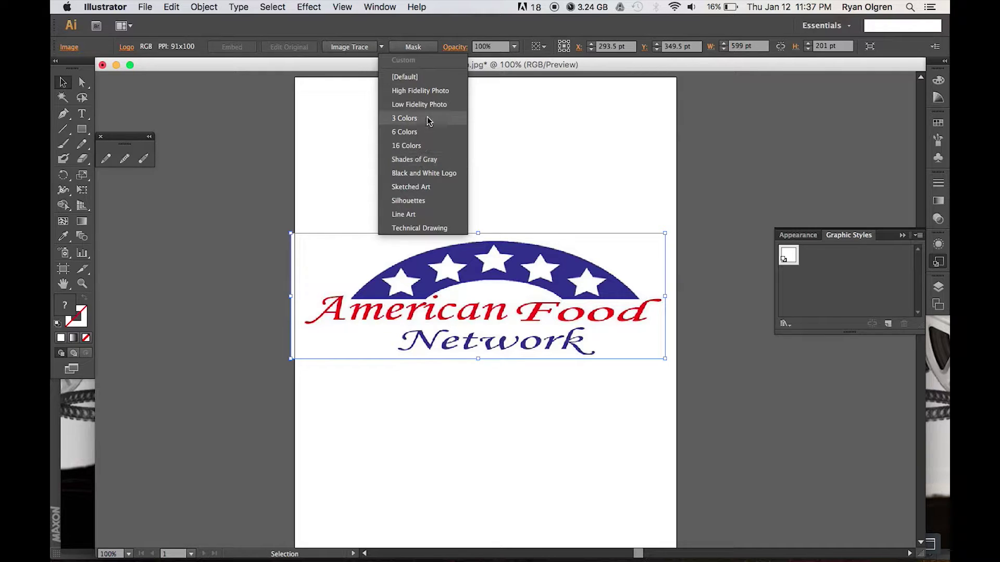
click(406, 77)
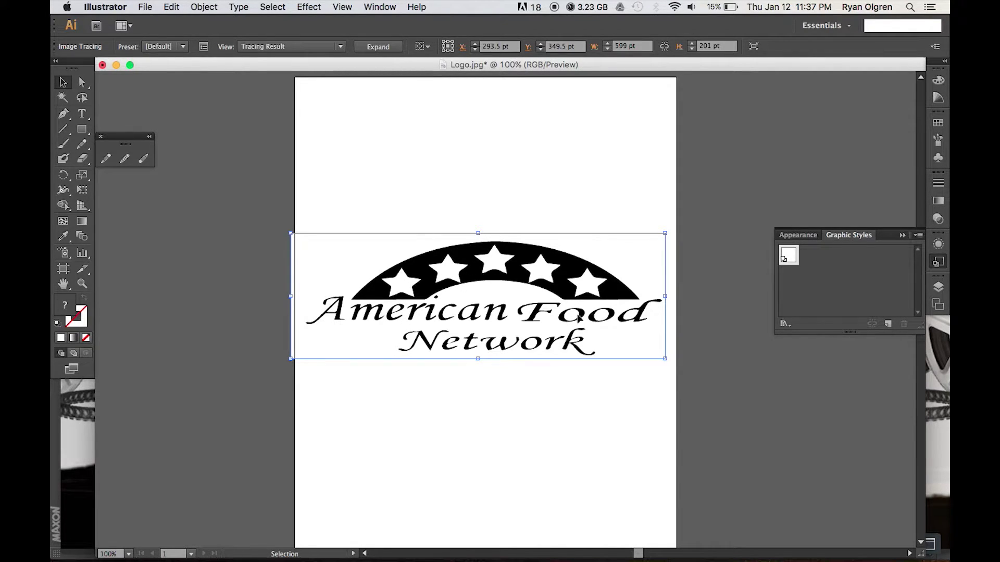
Expand the Default tracing into vector paths and check the resulting logo group.
click(375, 47)
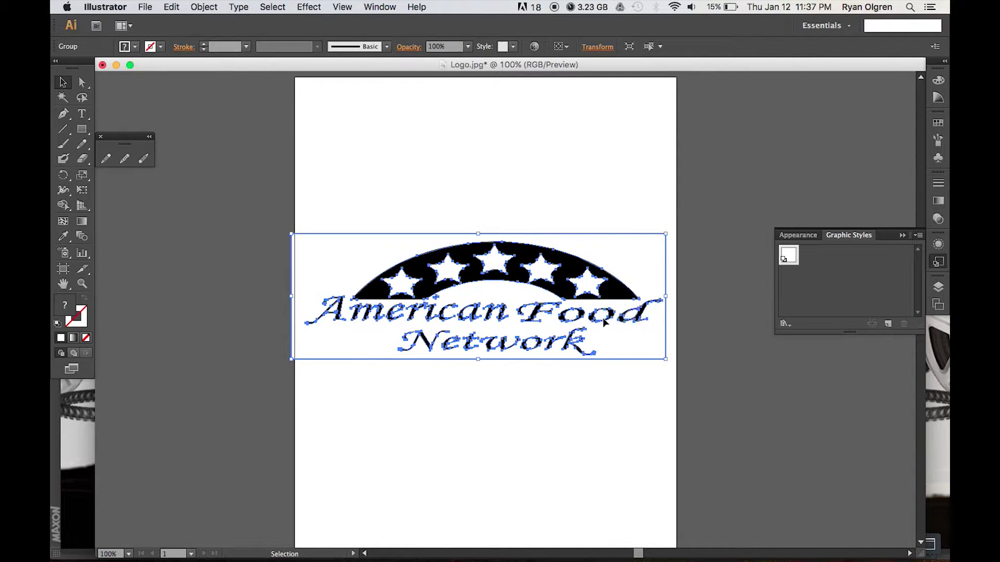
click(590, 178)
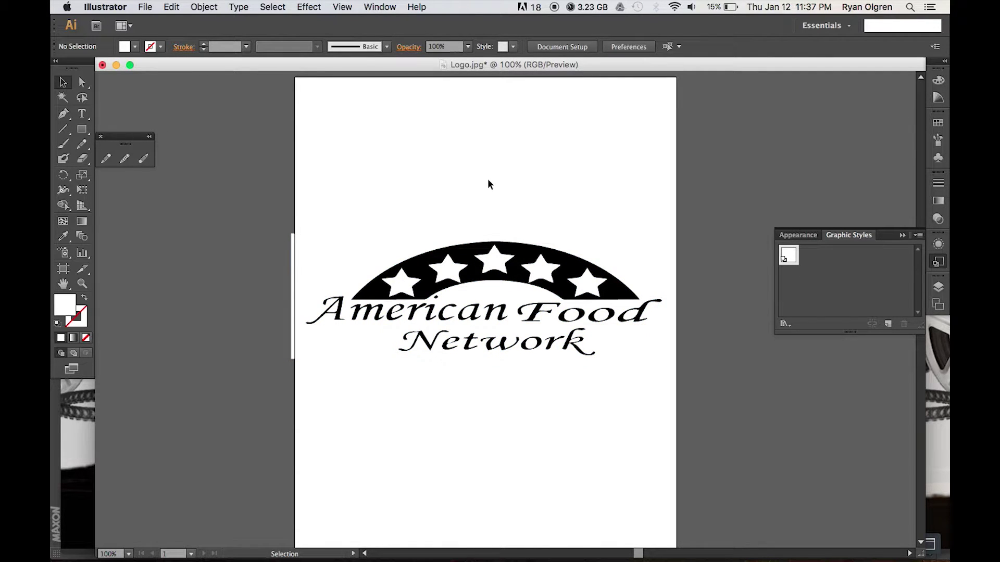
click(546, 248)
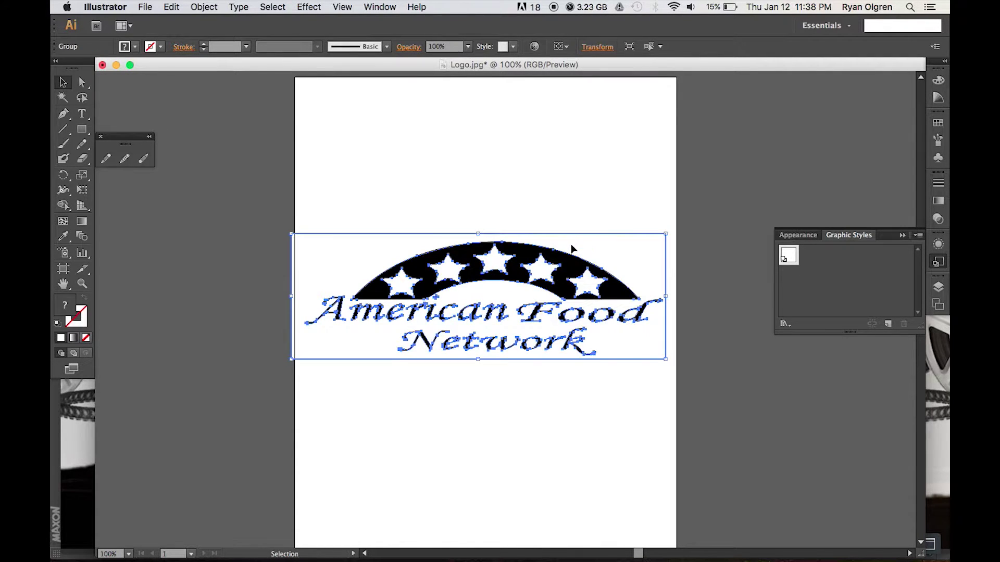
click(574, 220)
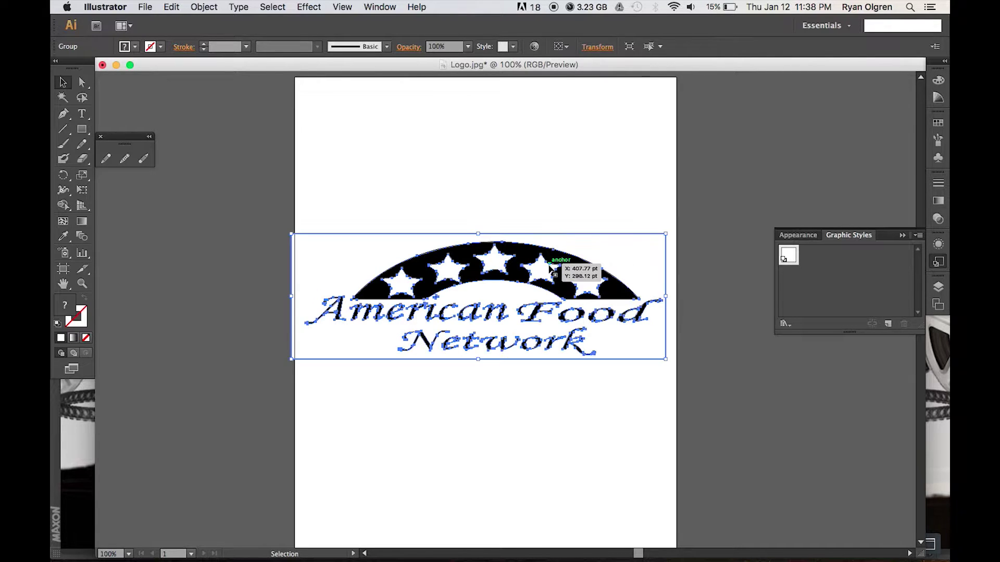
click(542, 266)
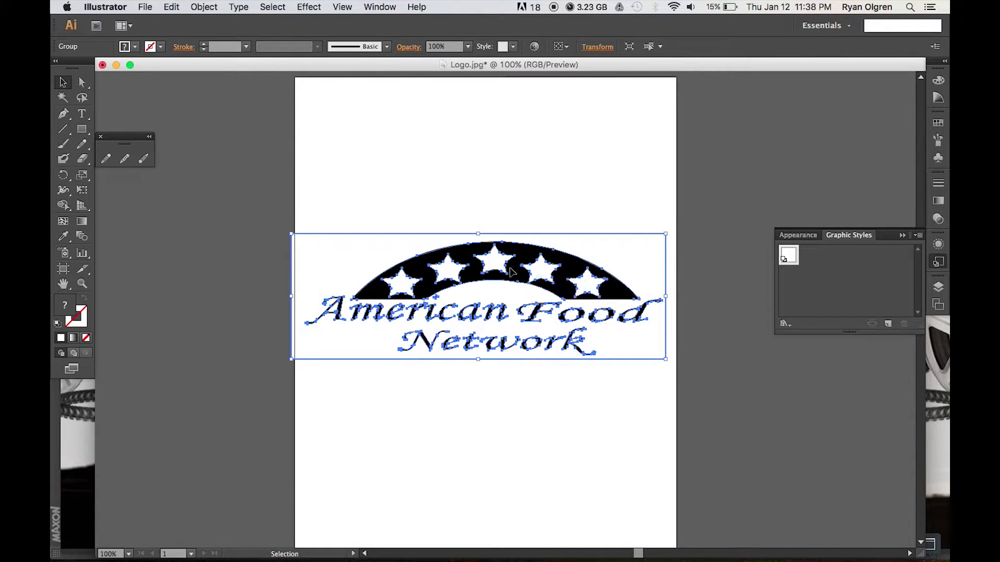
click(510, 197)
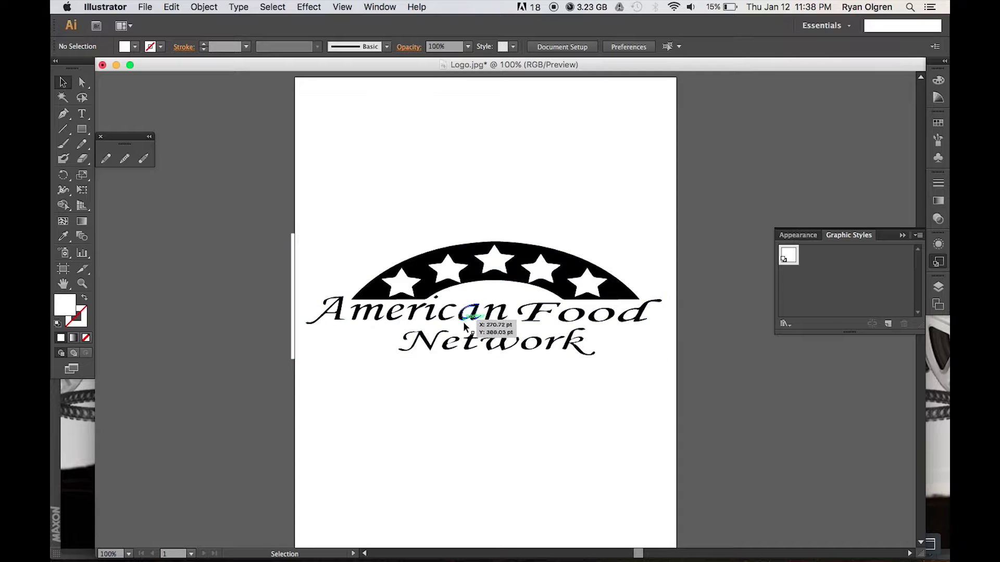
click(493, 269)
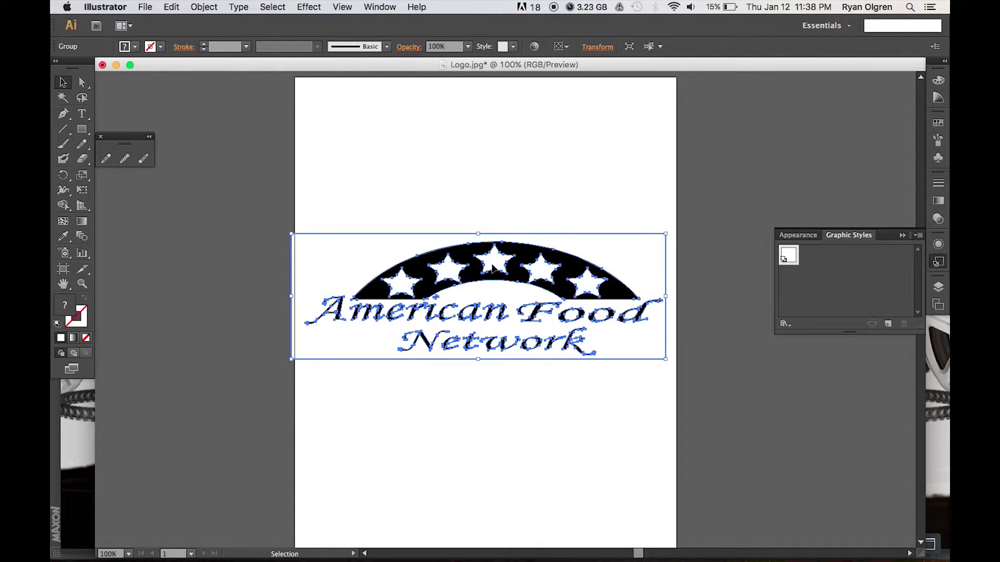
right_click(364, 261)
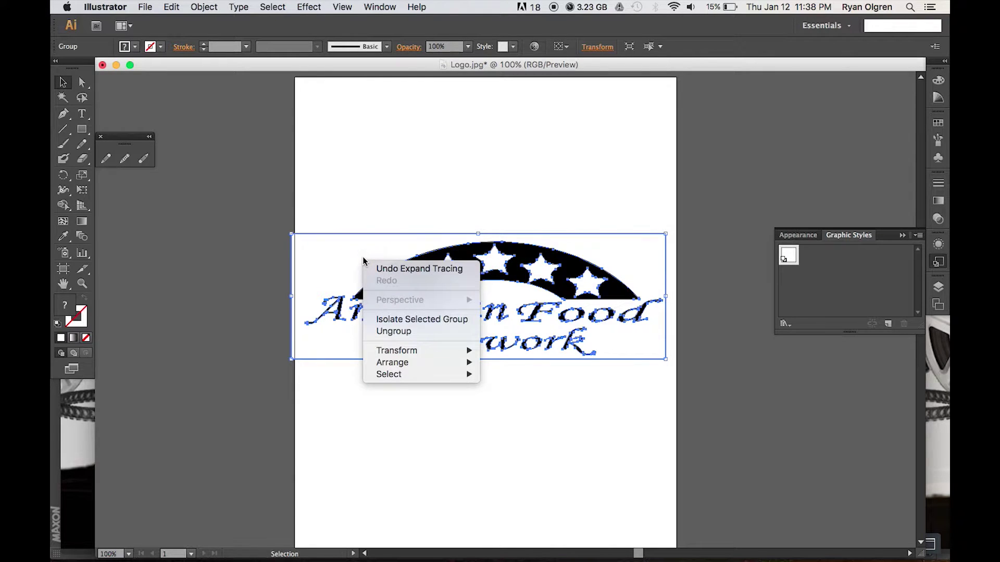
Ungroup the logo, then select all five white stars and raise them above the black arch.
click(409, 334)
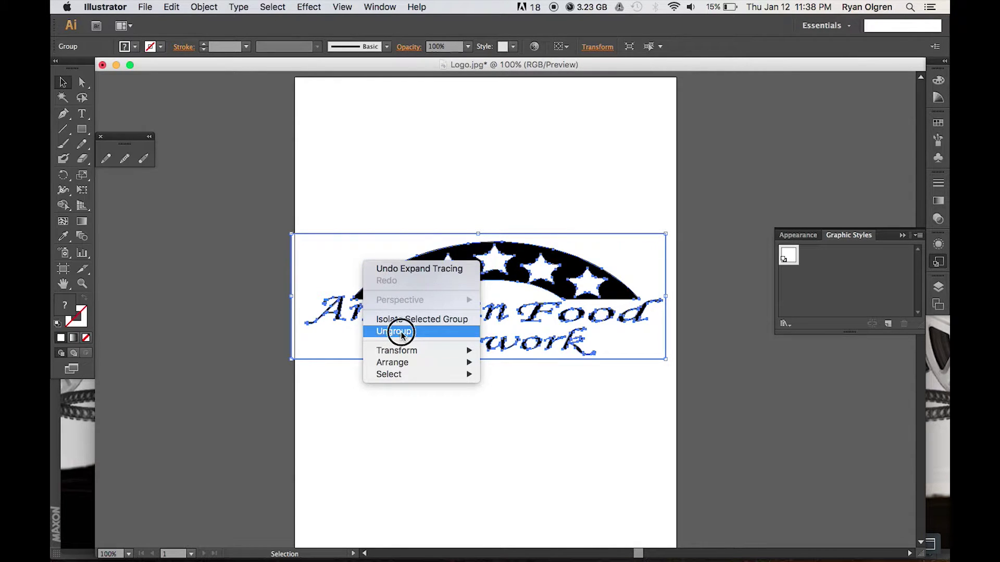
click(433, 195)
click(402, 284)
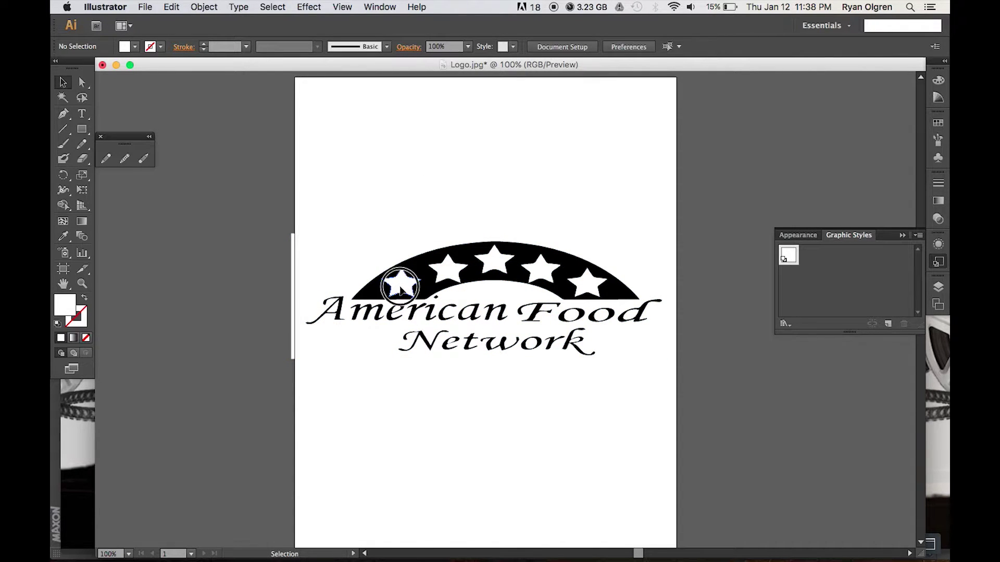
shift+click(448, 267)
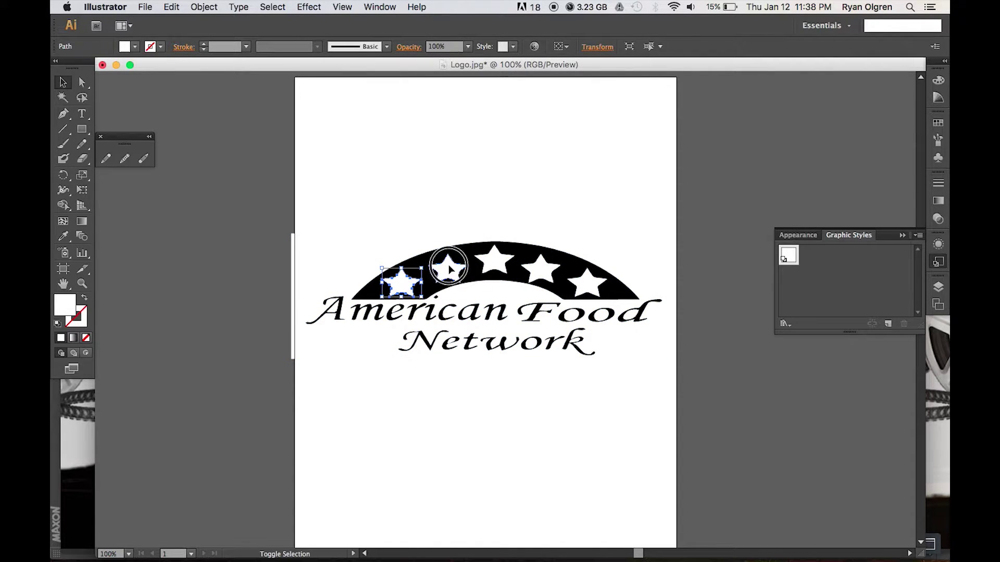
shift+click(498, 261)
shift+click(542, 280)
shift+click(587, 284)
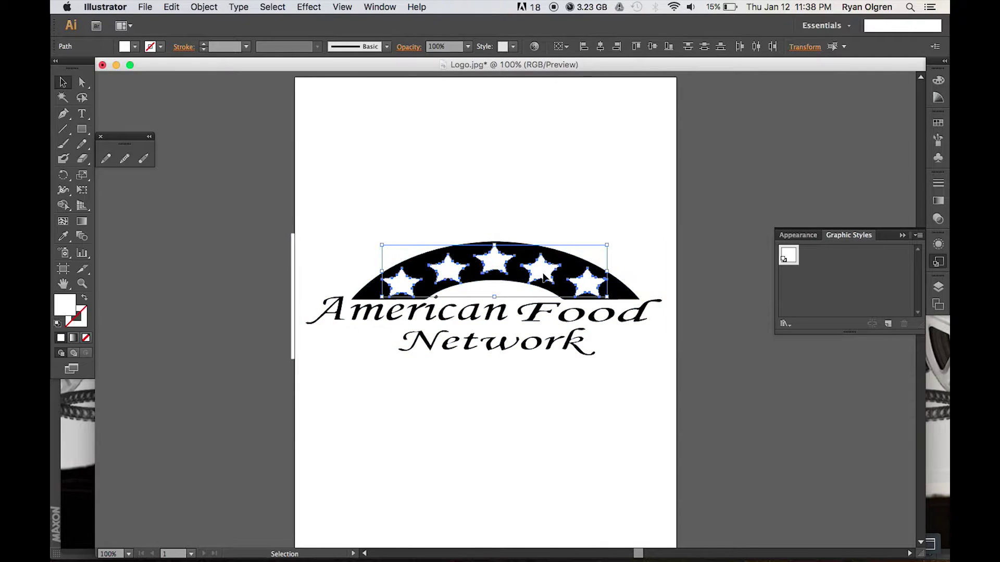
drag(541, 277, 536, 198)
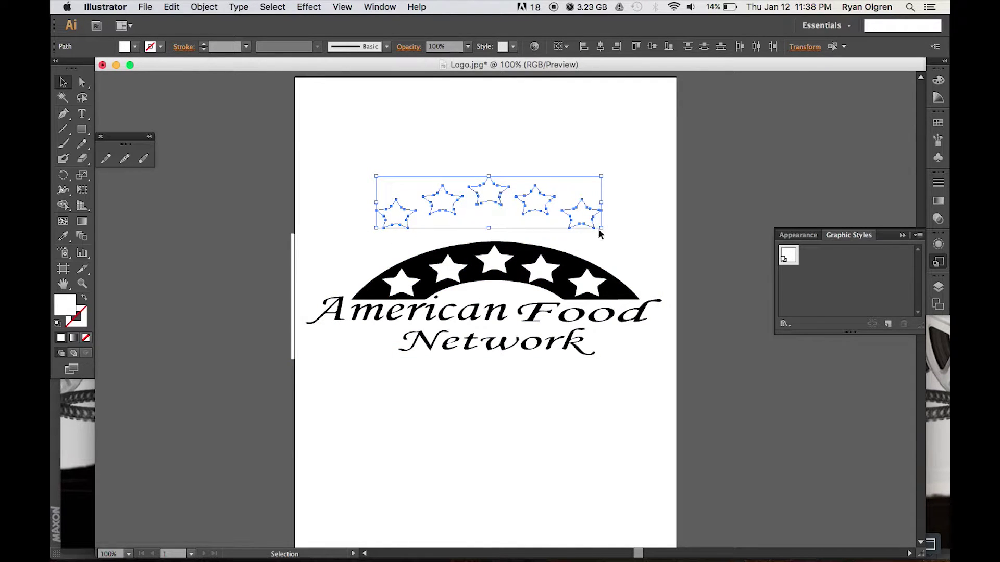
click(650, 208)
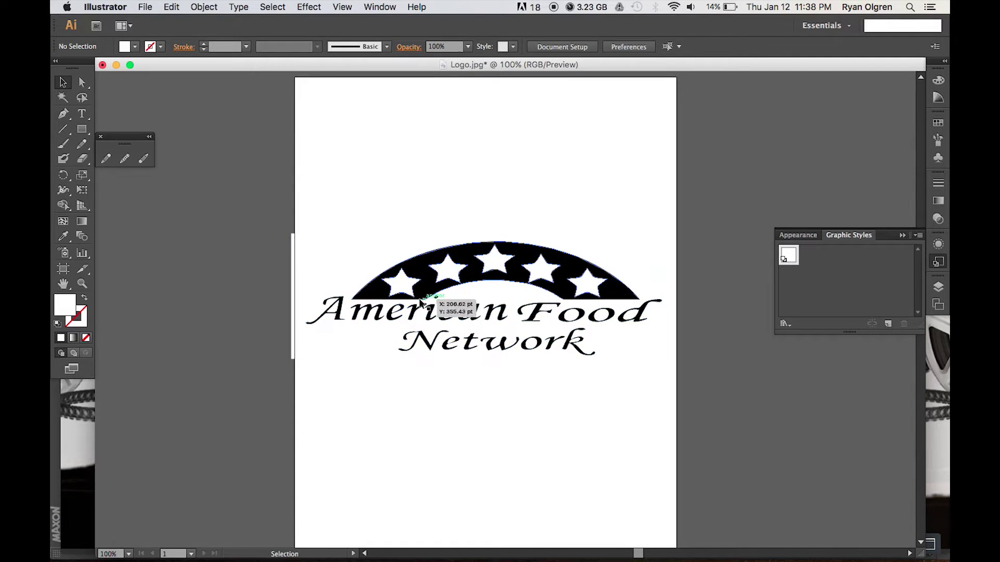
Delete the stray fragments on the A, the c, both o's and the d of Food.
click(335, 311)
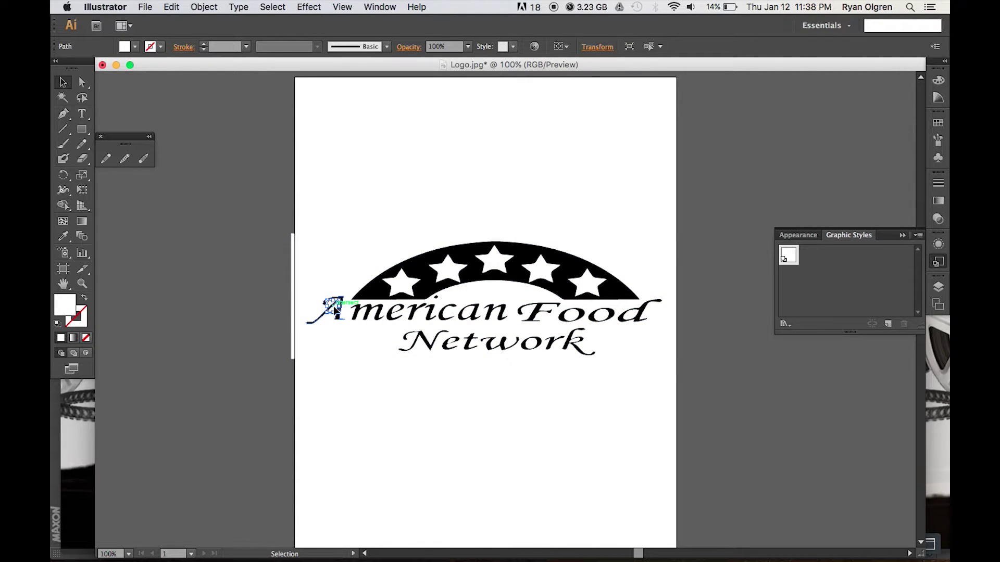
key(Delete)
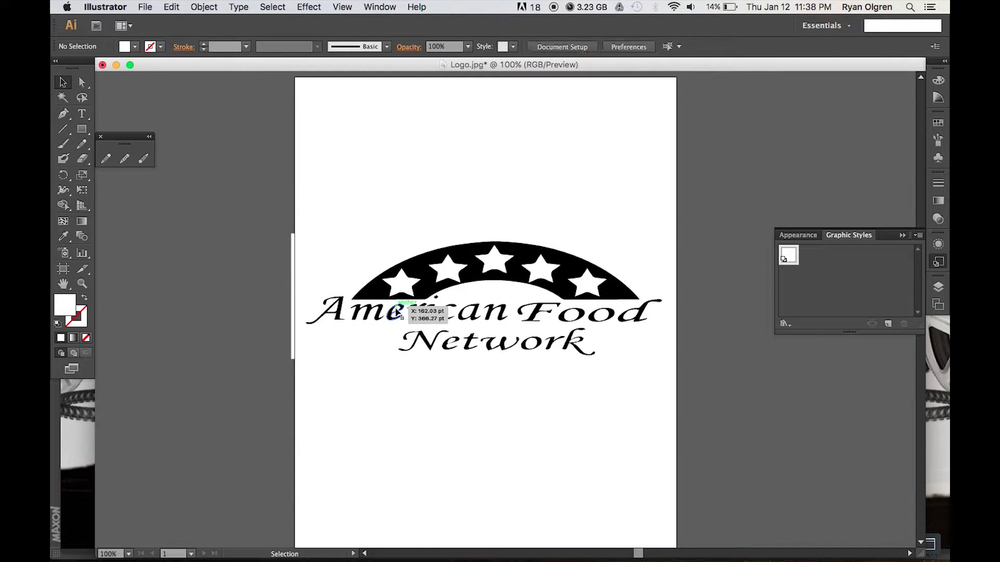
click(453, 313)
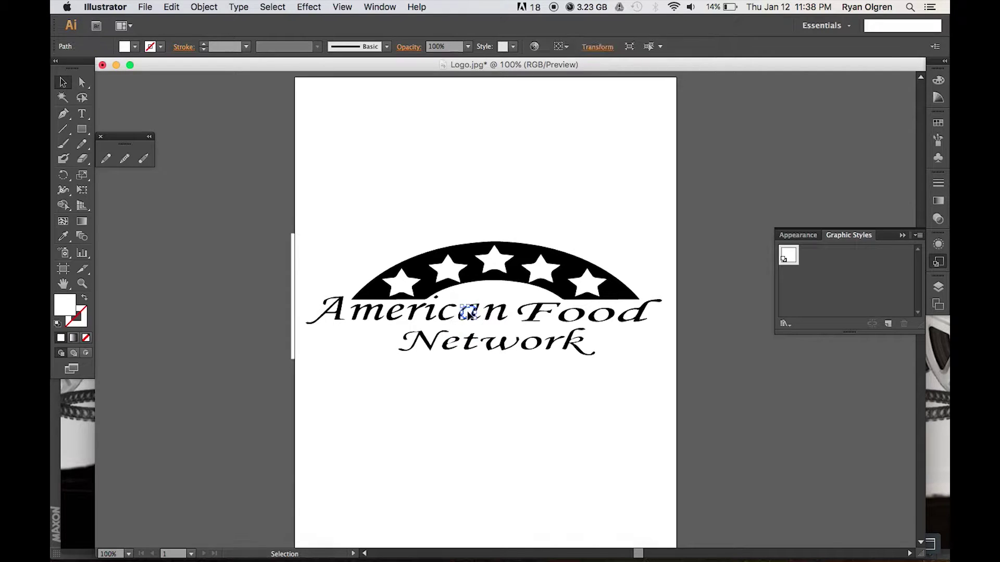
key(Delete)
click(575, 319)
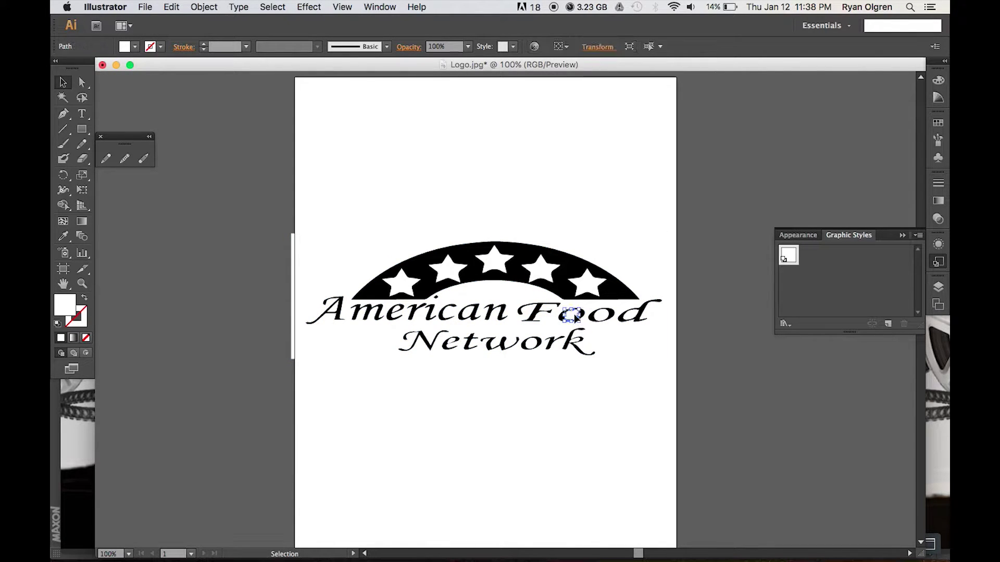
key(Delete)
click(604, 317)
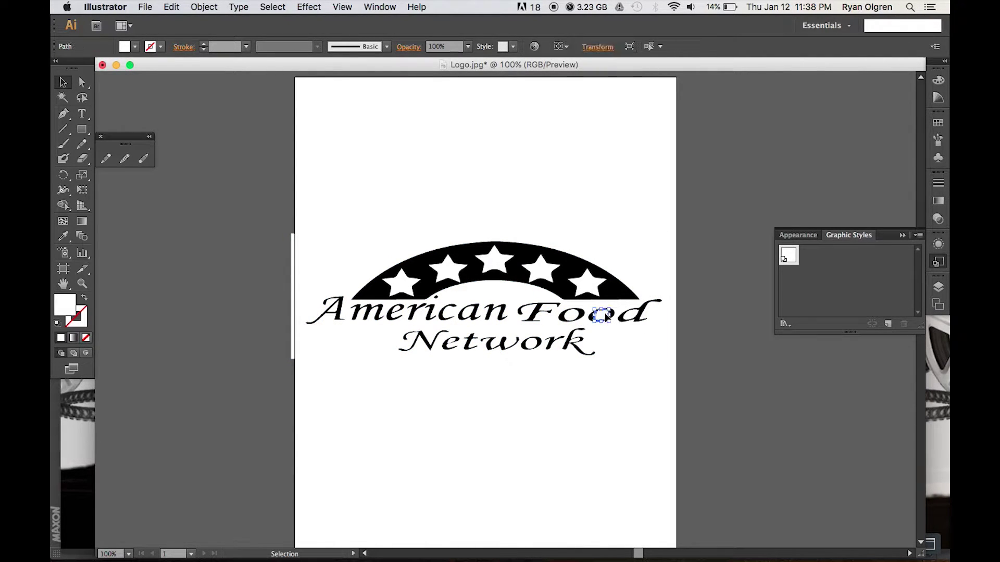
key(Delete)
click(632, 316)
key(Delete)
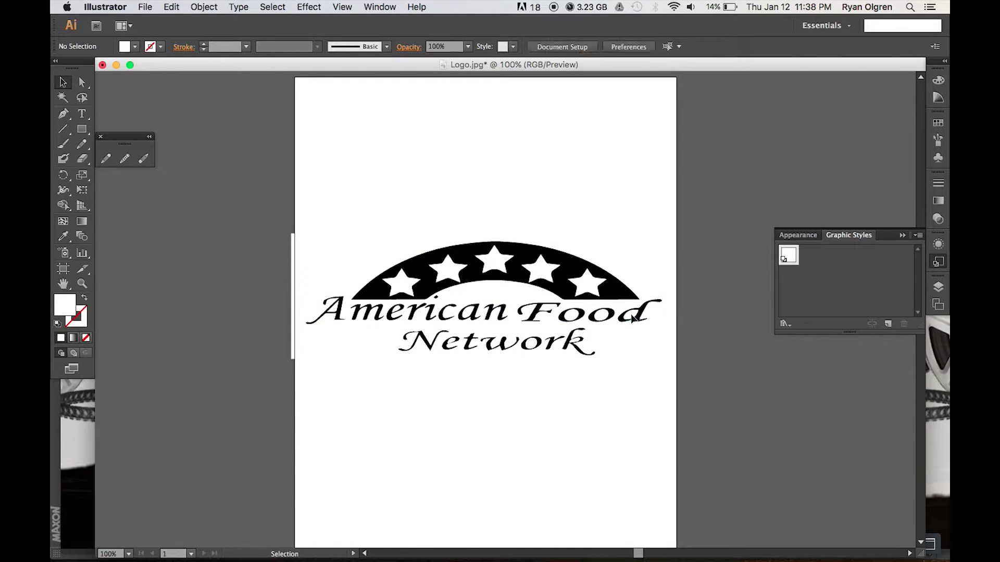
Delete the stray fragments beside the k, o and e of Network.
click(577, 342)
key(Delete)
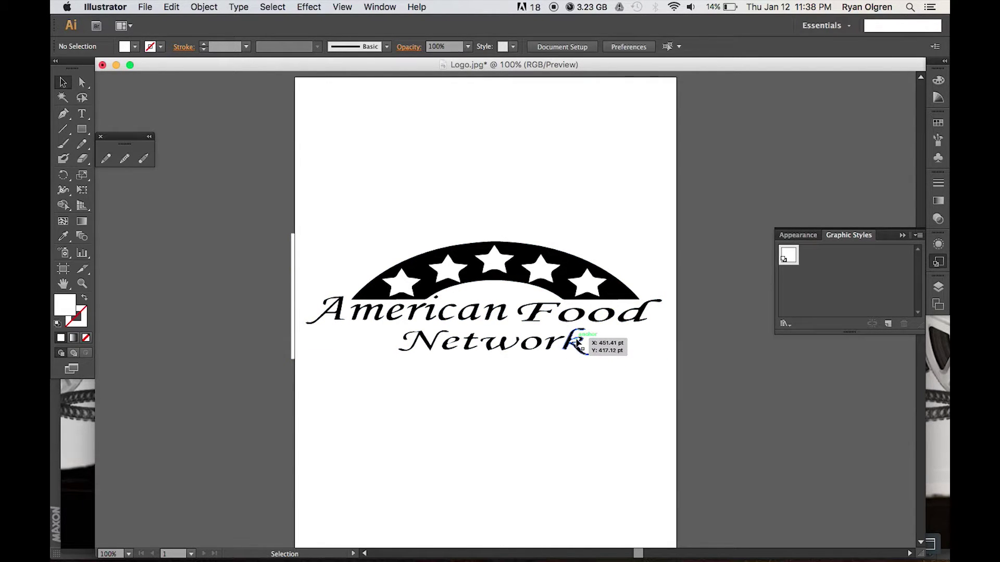
click(530, 345)
key(Delete)
click(451, 341)
key(Delete)
Save the logo as Logo.jpg.ai in the Food Guy folder using Illustrator 8 format.
click(146, 8)
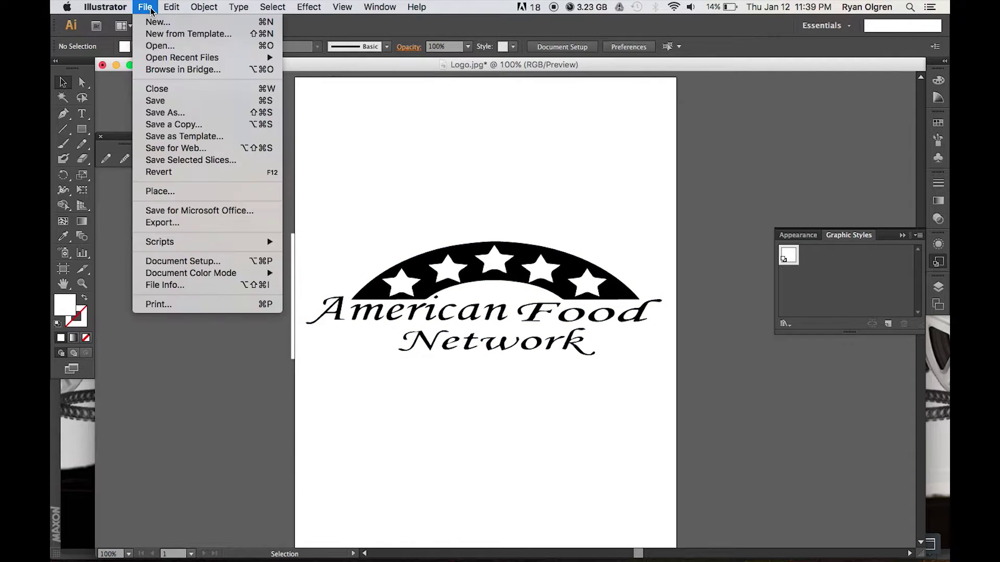
click(196, 113)
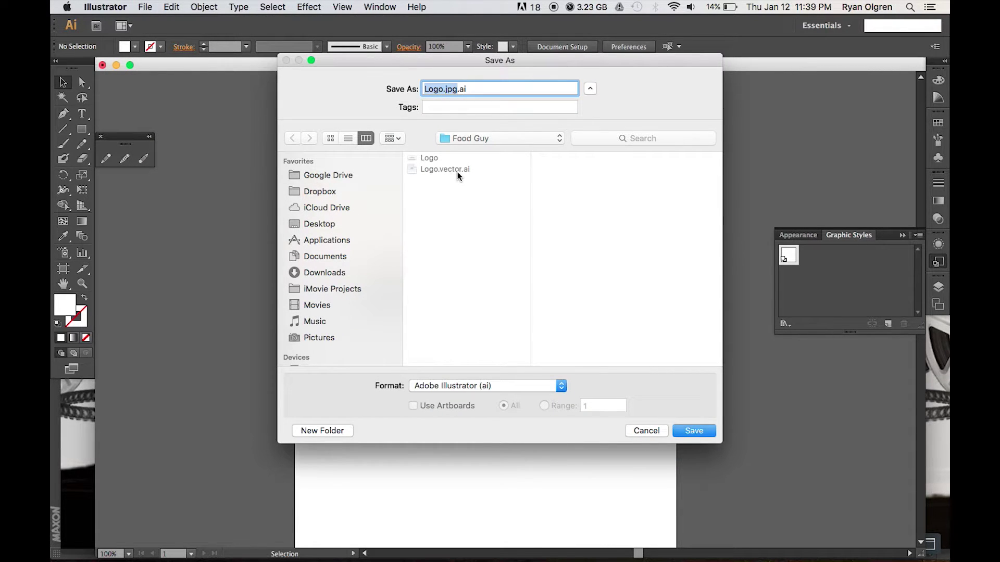
click(694, 431)
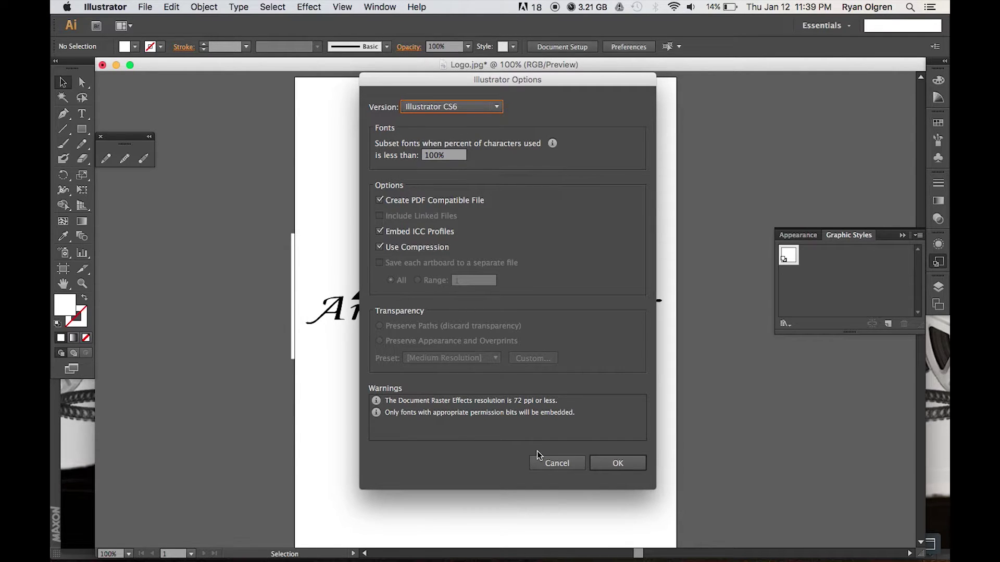
click(470, 108)
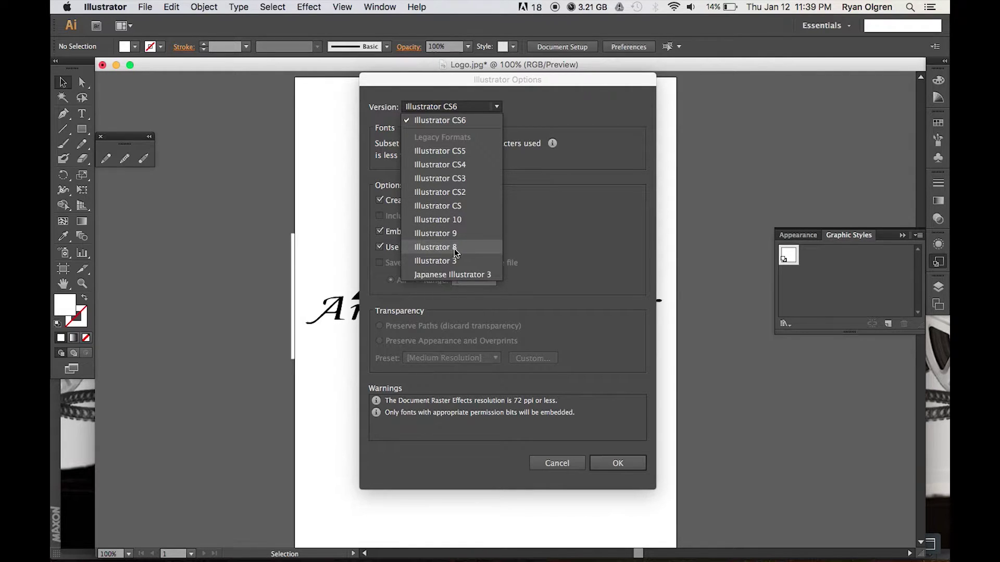
click(442, 252)
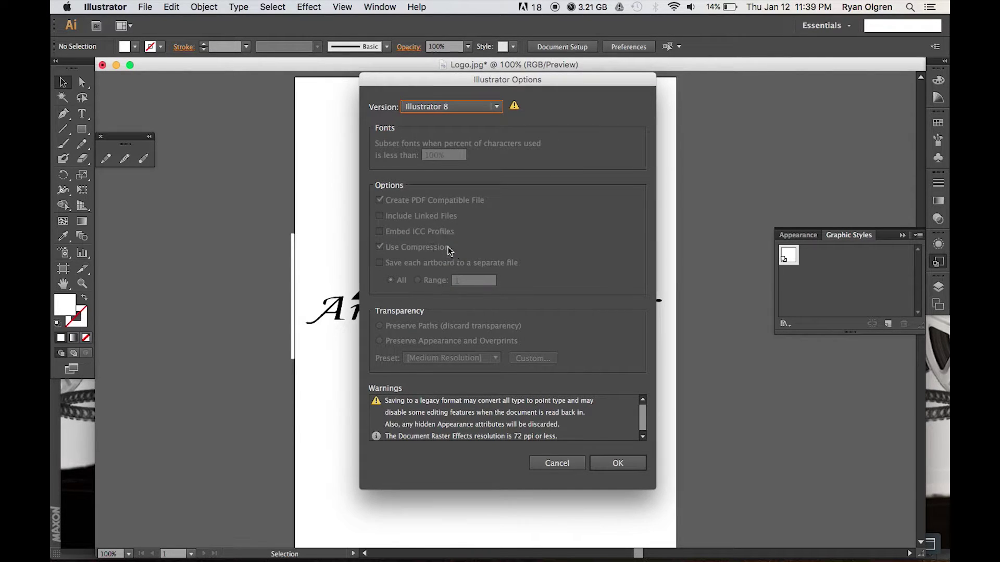
click(613, 464)
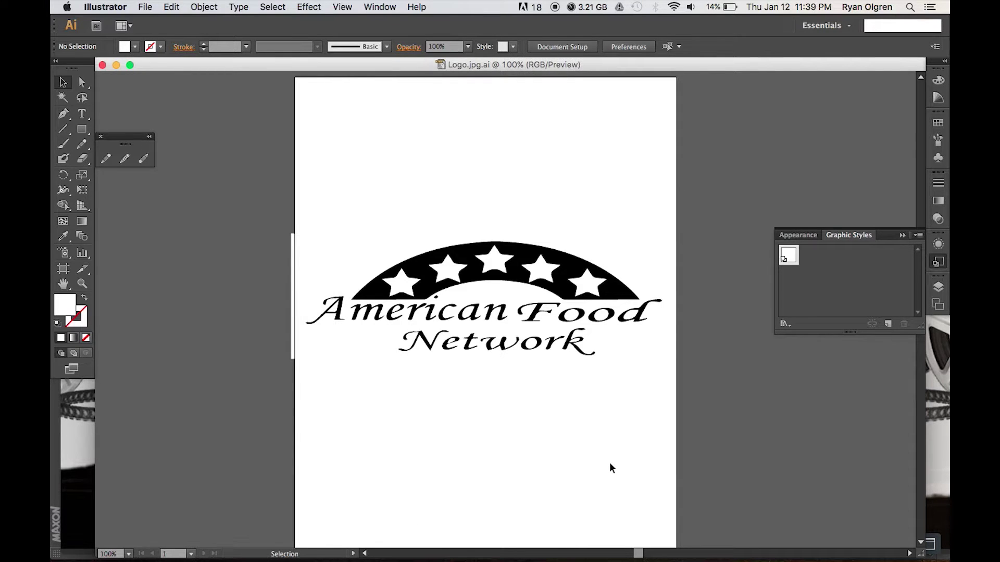
Switch to Cinema 4D, where the Logo.vector.ai scene is open.
mouse_move(451, 553)
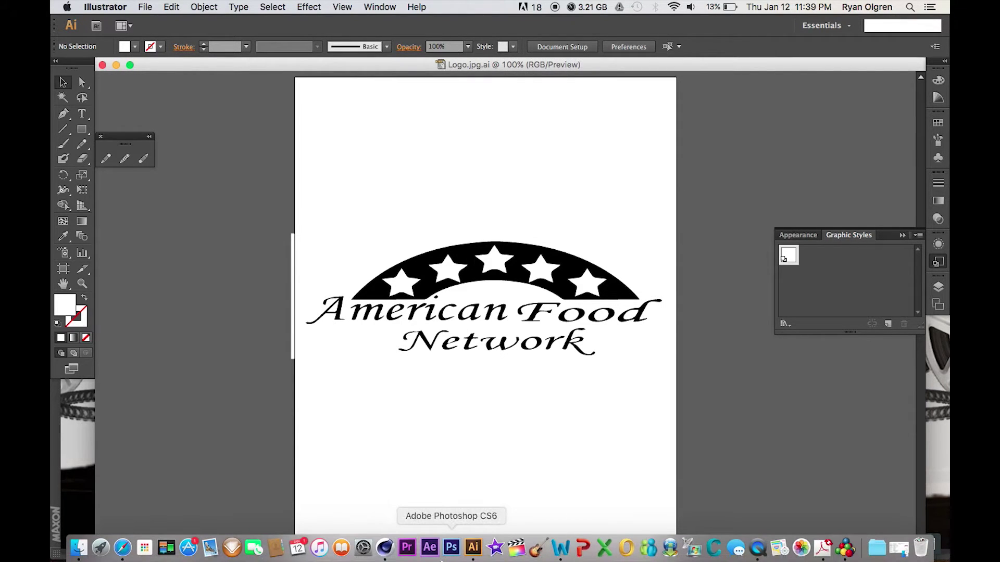
click(387, 557)
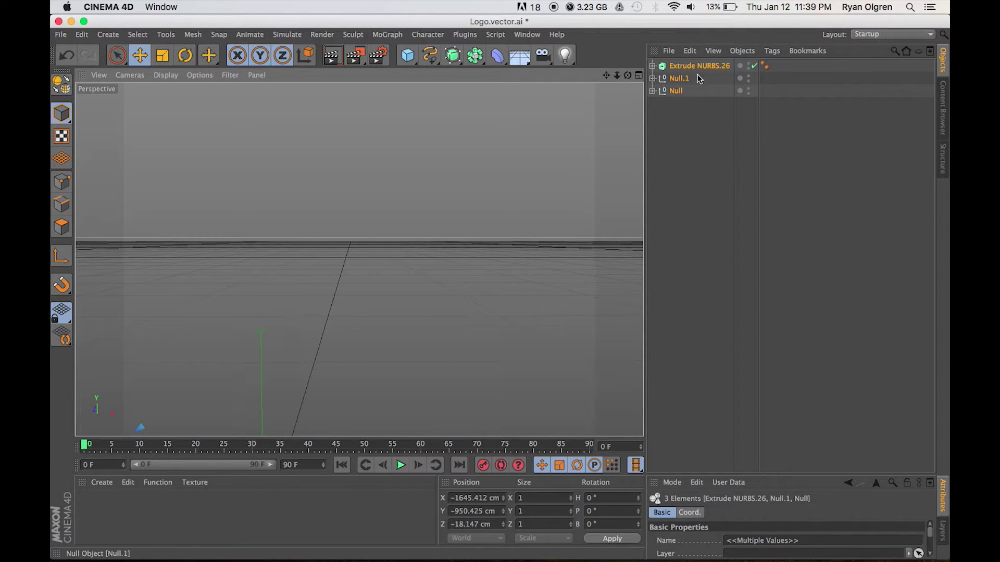
Merge Logo.jpg.ai into the scene, accepting the default Adobe Illustrator import settings.
click(669, 51)
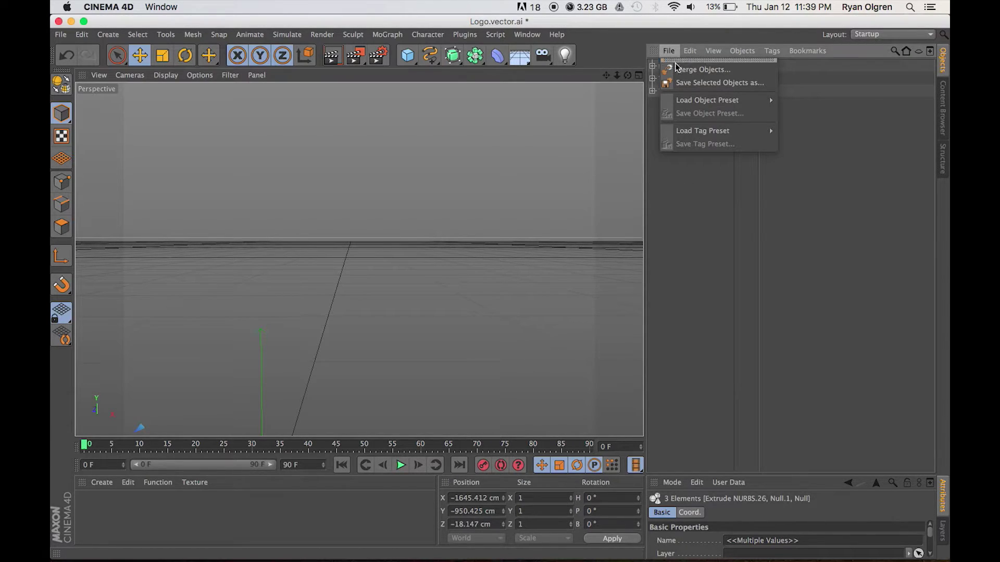
click(726, 72)
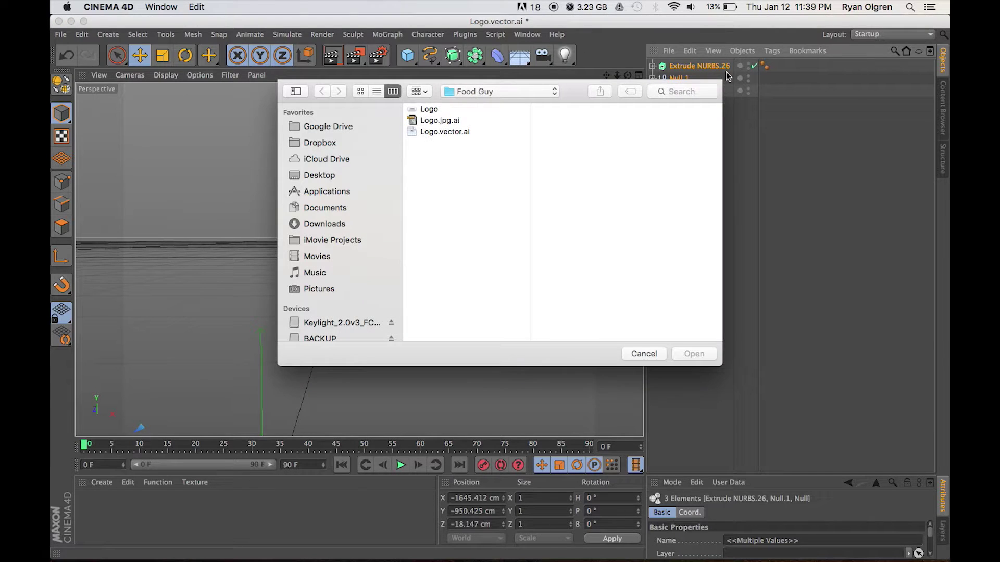
click(445, 123)
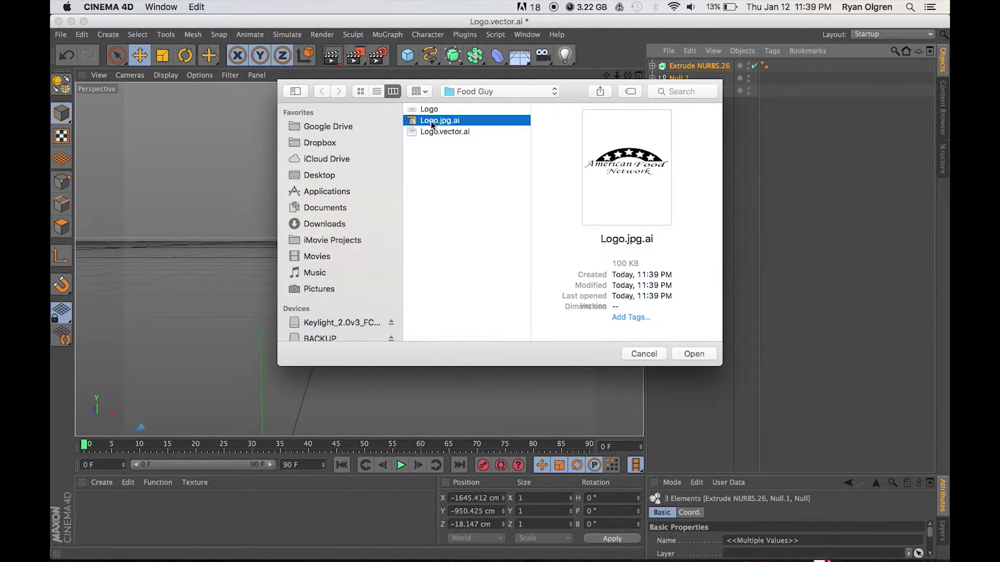
click(694, 354)
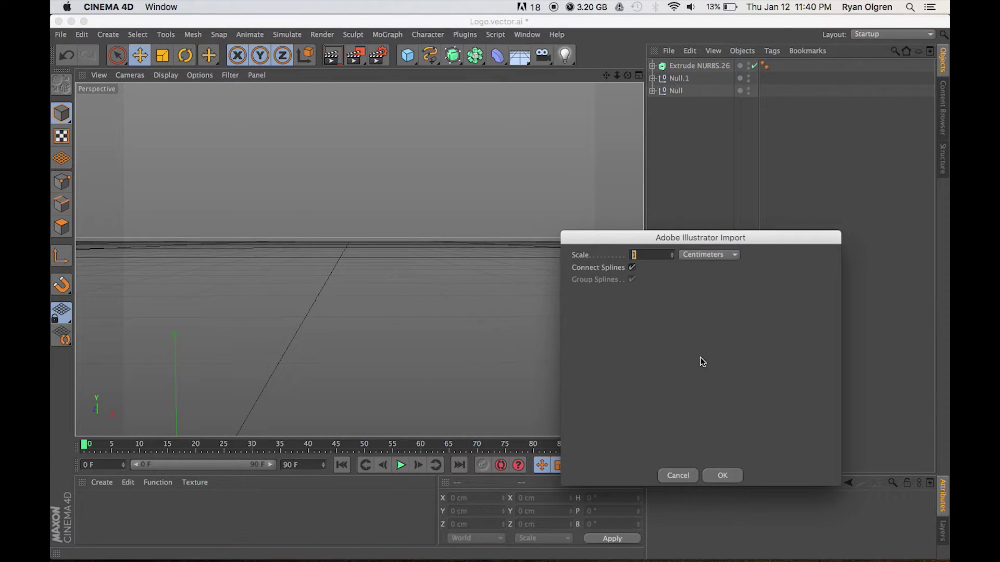
click(733, 476)
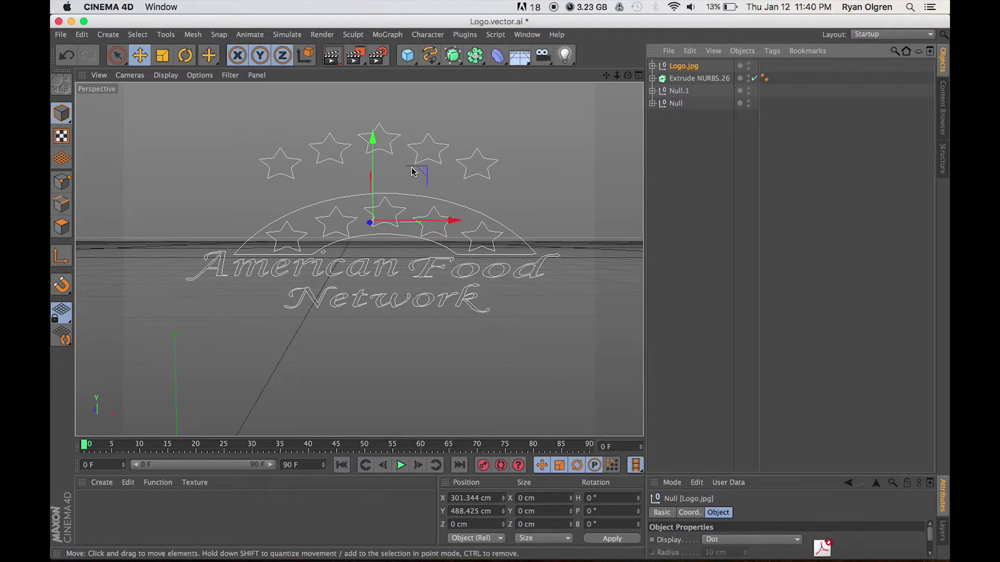
Expand Logo.jpg and step through its Path rows up to Path 1, the arch outline.
click(652, 66)
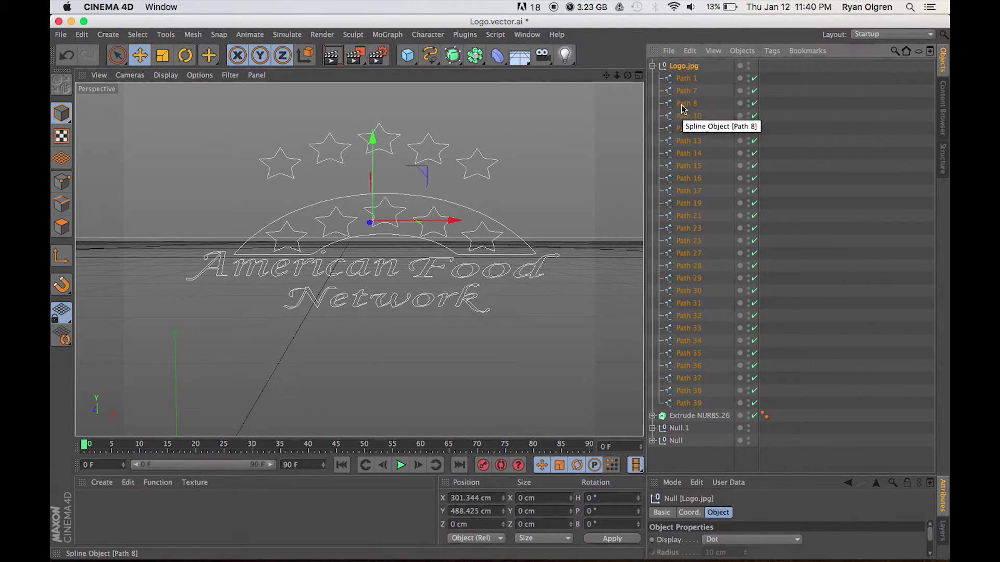
click(694, 303)
click(693, 228)
click(688, 204)
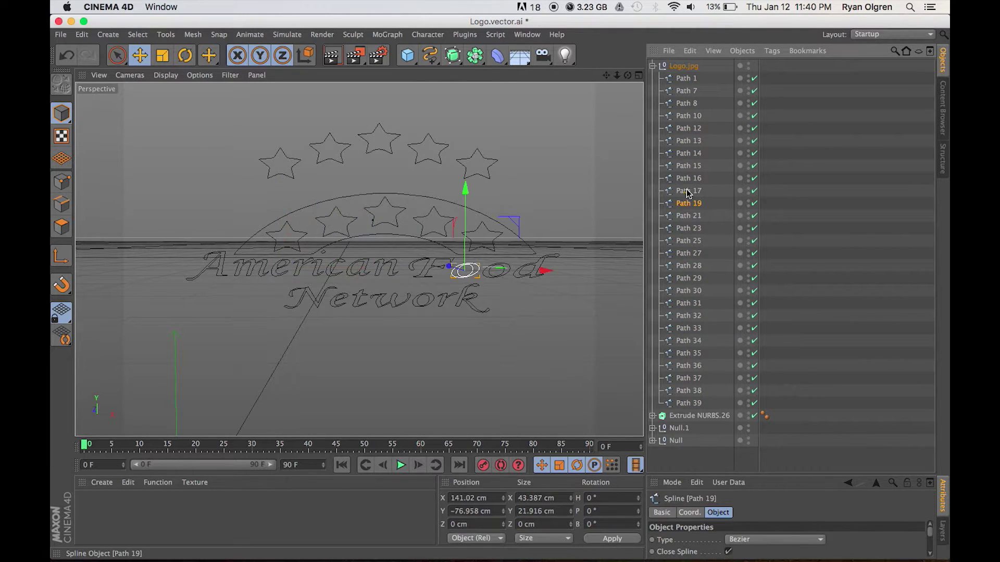
click(692, 154)
click(693, 129)
click(691, 104)
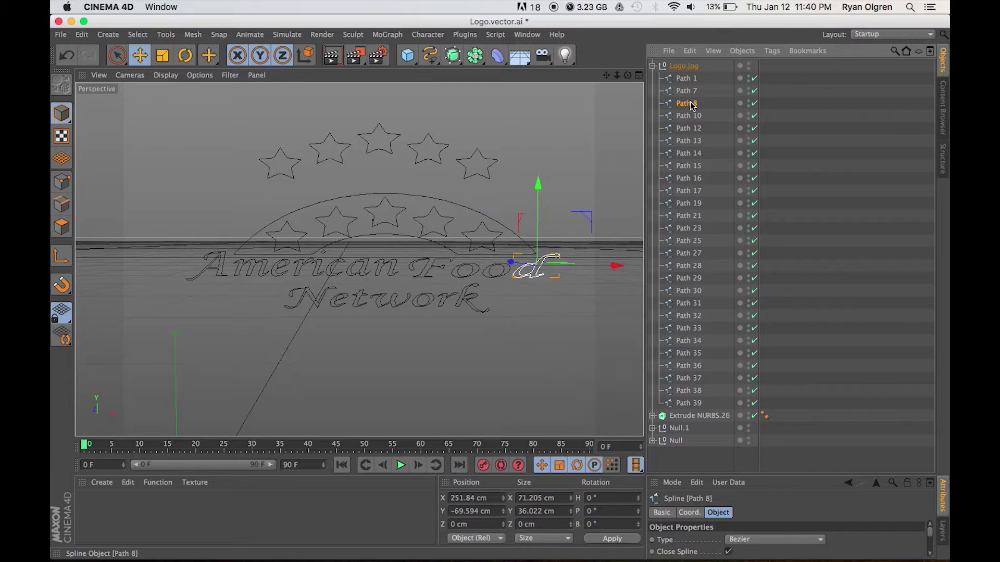
click(690, 91)
click(690, 79)
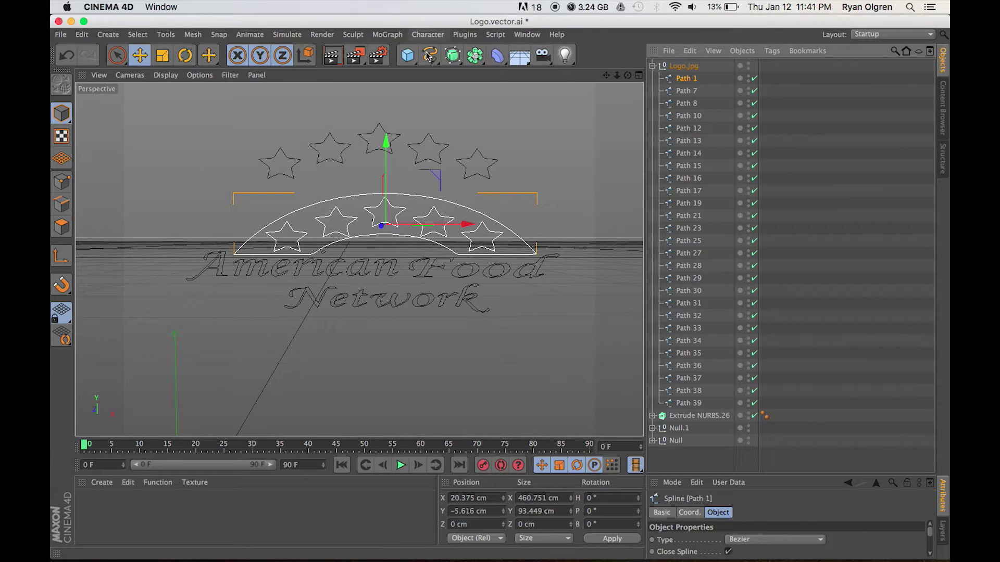
Add an Extrude NURBS, place Path 1 inside it, and view the extruded arch.
click(454, 56)
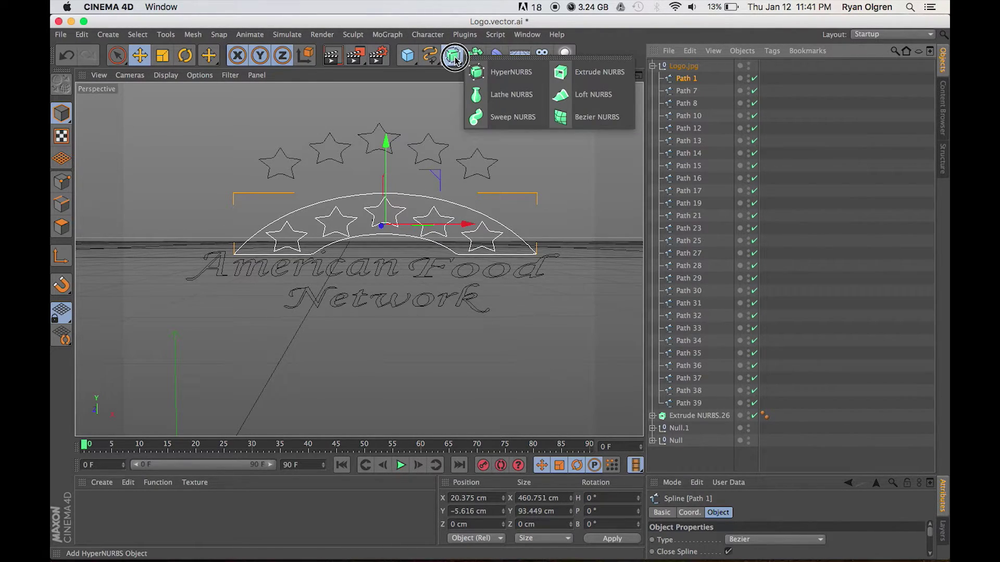
drag(455, 60, 578, 73)
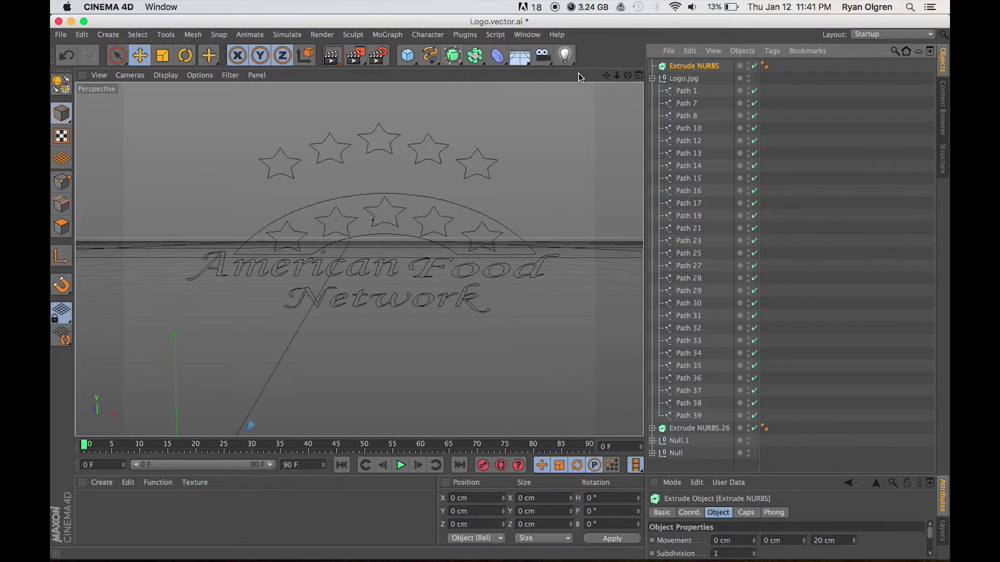
click(687, 91)
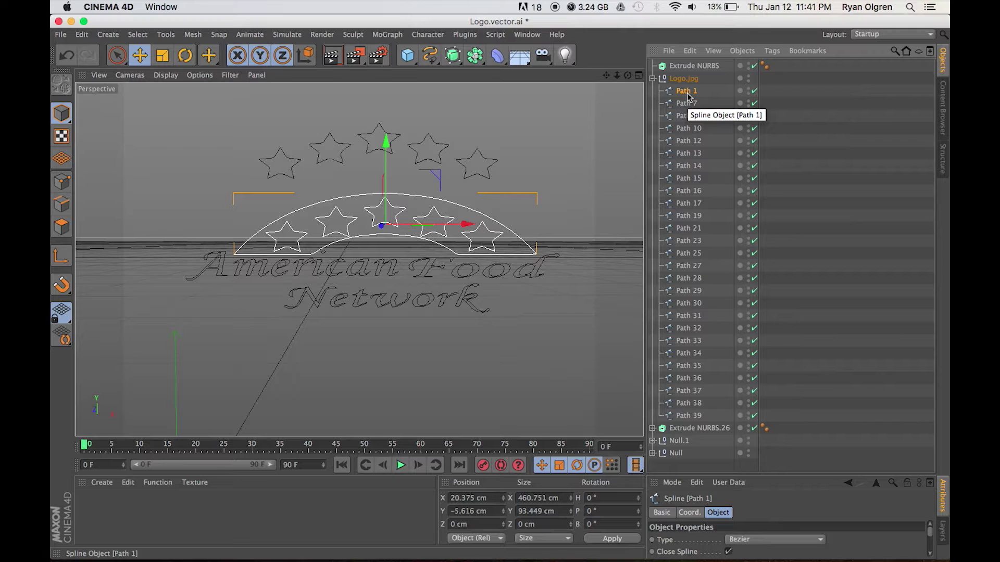
drag(689, 97, 689, 69)
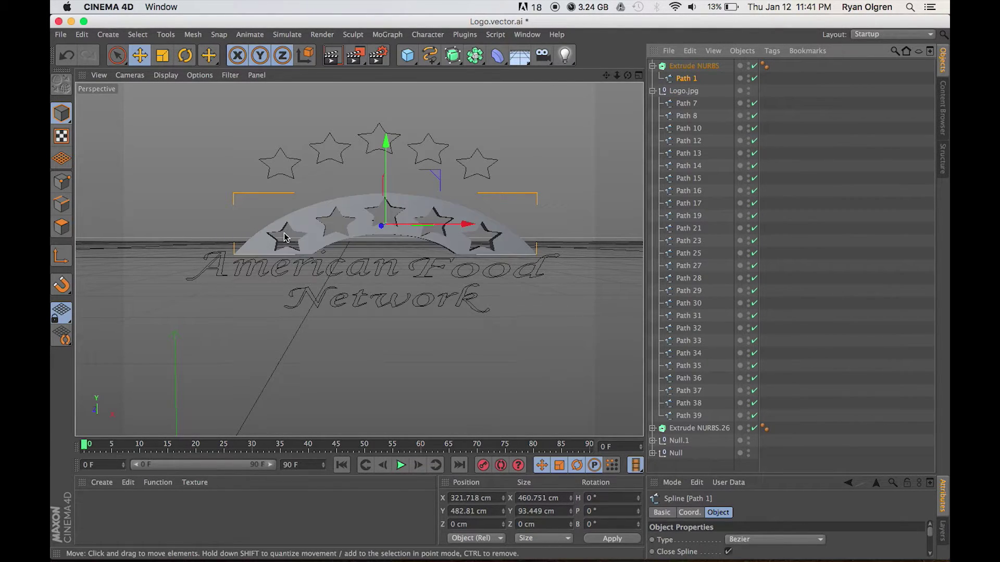
drag(628, 75, 599, 83)
alt+drag(358, 258, 358, 259)
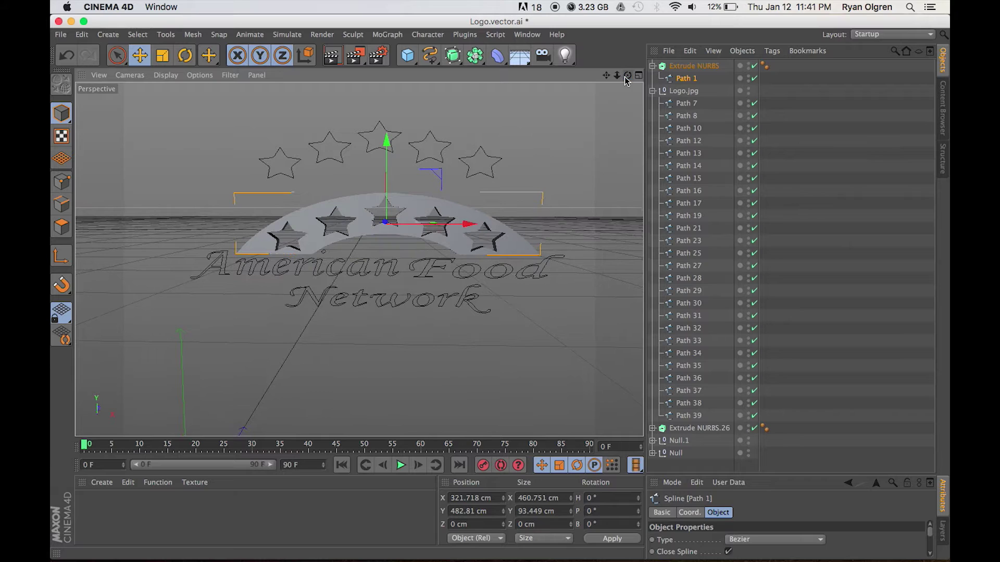
click(688, 66)
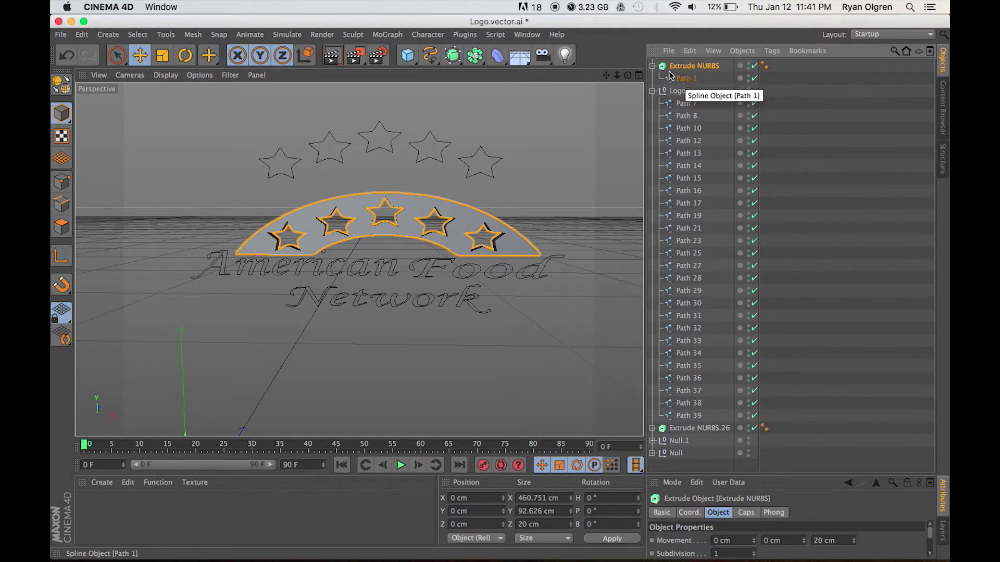
Add an Extrude NURBS, then copy and paste it repeatedly to create Extrude NURBS.2 through .16.
click(452, 55)
click(561, 72)
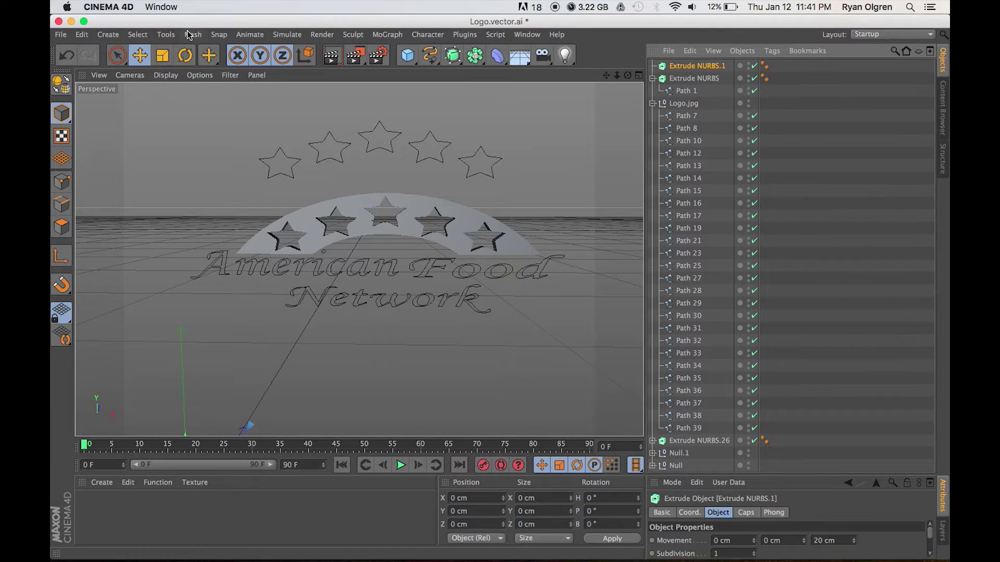
click(82, 35)
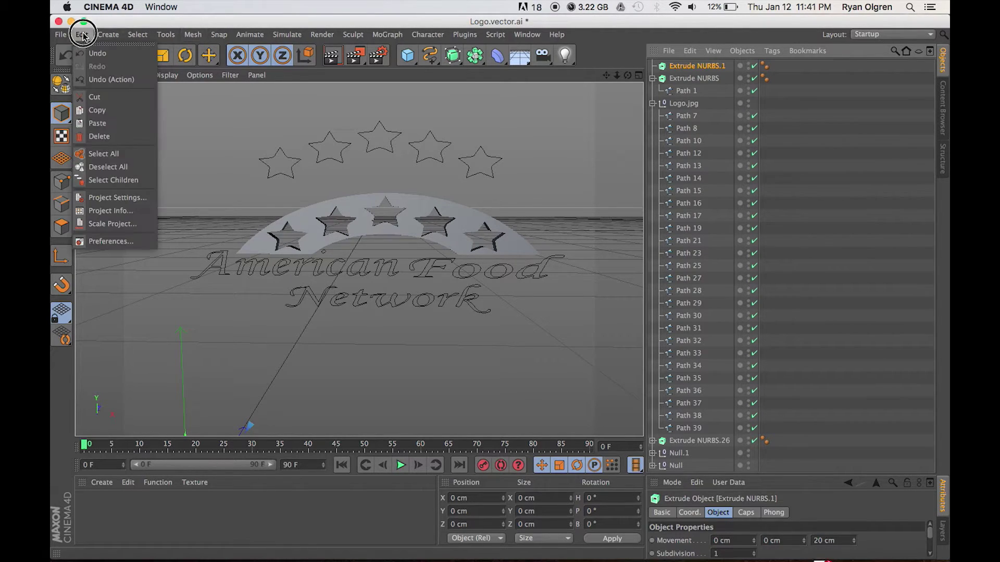
click(101, 111)
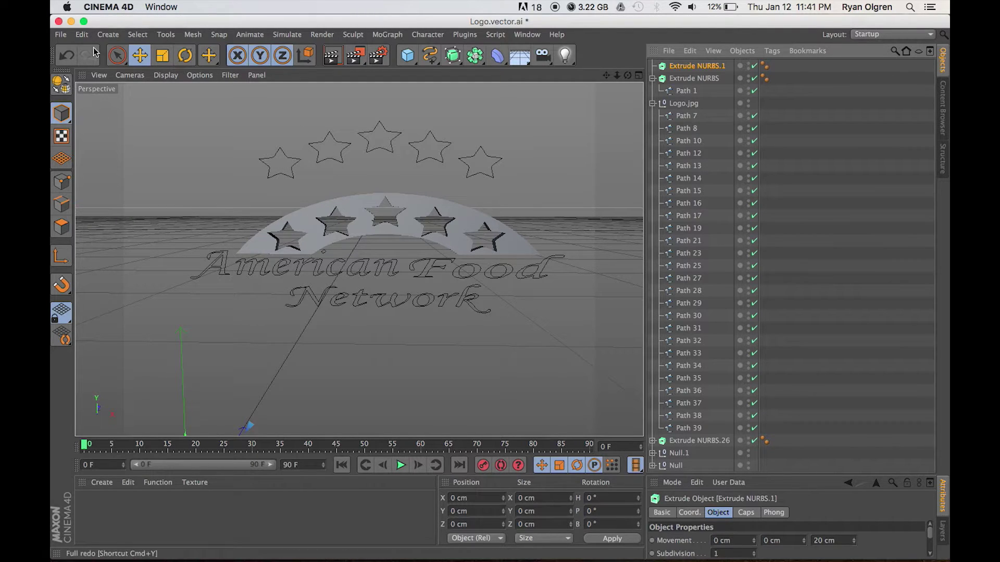
click(83, 35)
click(109, 123)
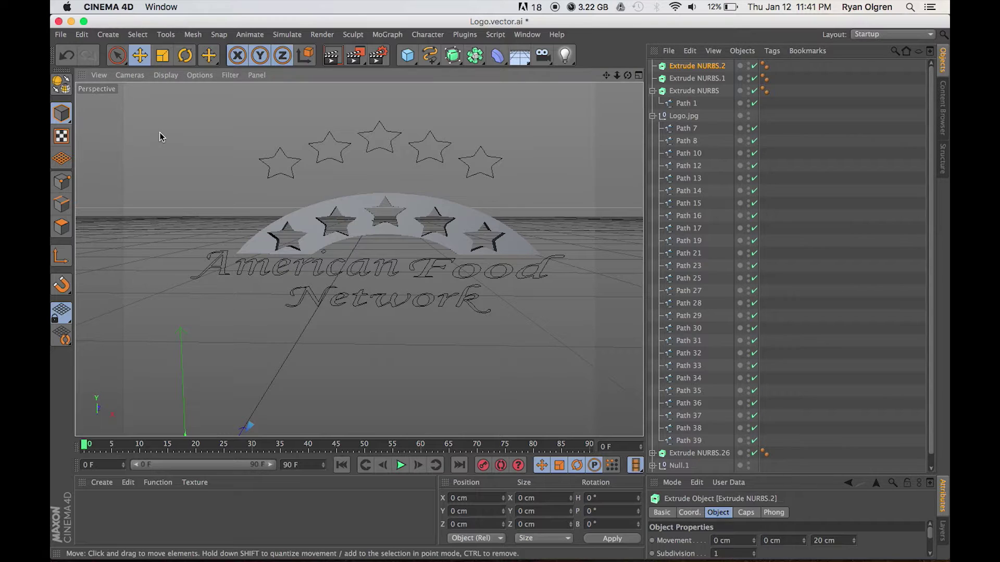
key(super+v)
key(super+v)
key(super+v)
key(super+v)
key(super+v)
key(super+v)
key(super+v)
key(super+v)
key(super+v)
key(super+v)
key(super+v)
key(super+v)
key(super+v)
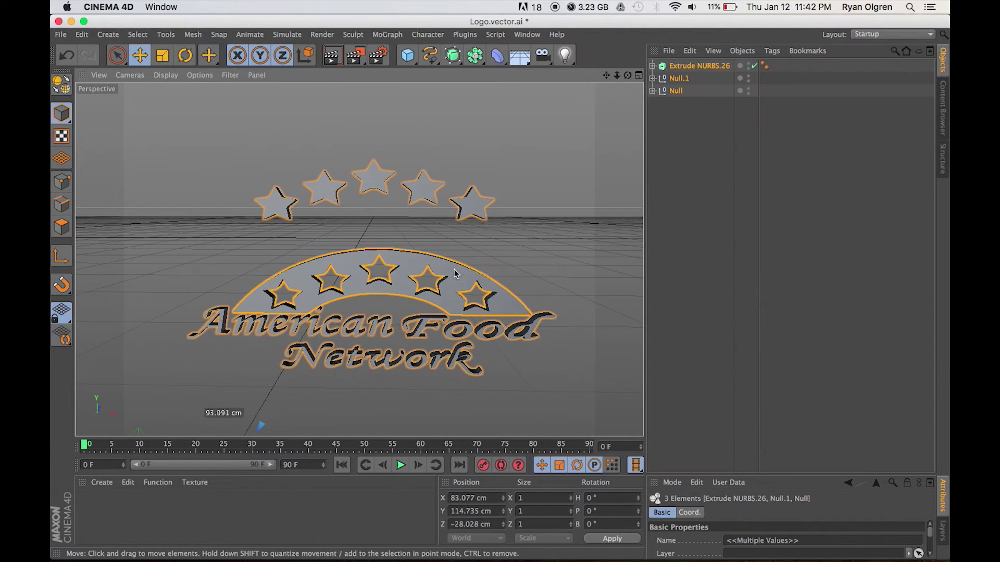
Move the five-star group about 20 cm along Z, from -48.1 to -28.1 cm, then reframe the logo.
click(555, 171)
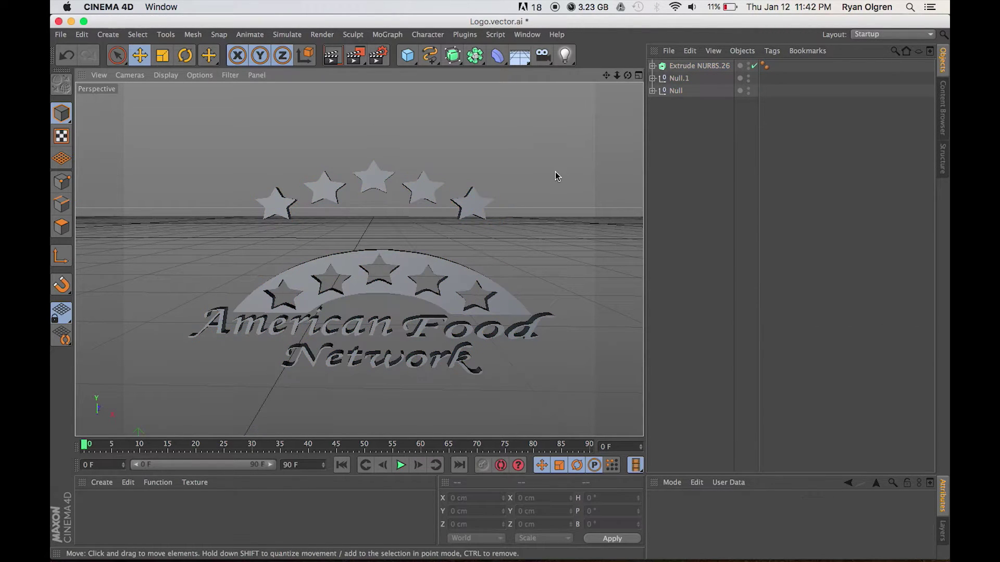
drag(628, 75, 583, 83)
alt+drag(358, 259, 358, 259)
click(375, 184)
click(675, 91)
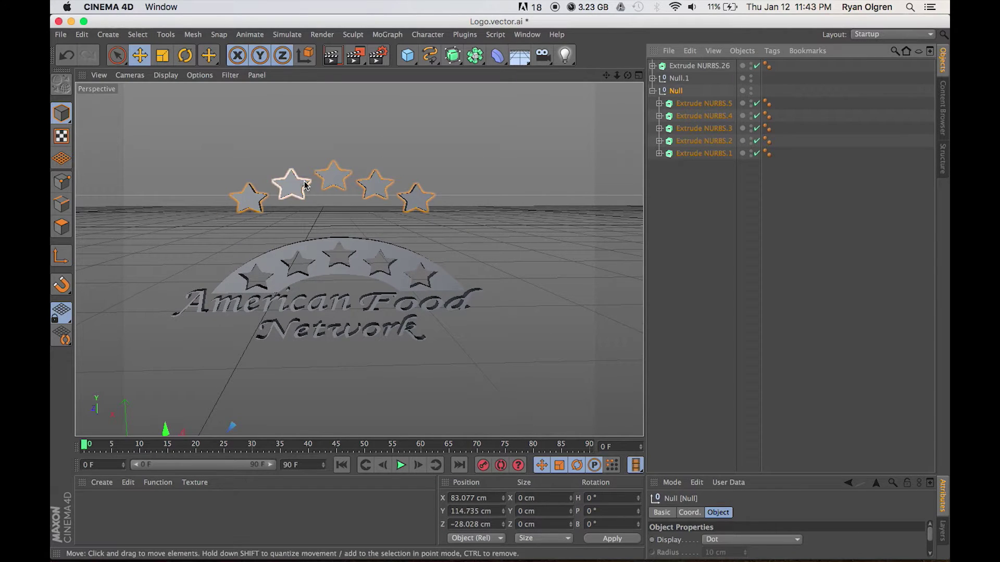
drag(336, 180, 342, 255)
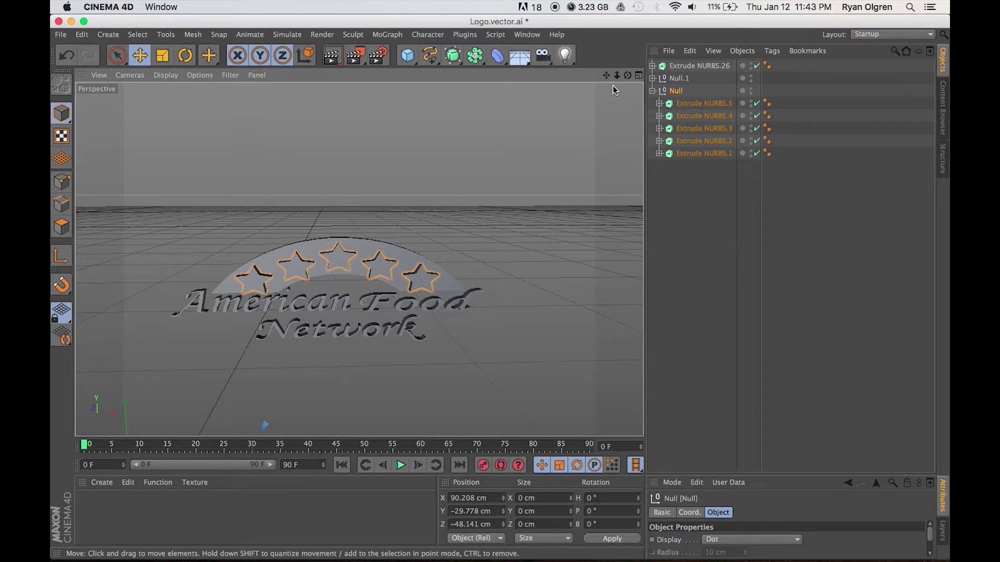
drag(628, 75, 359, 259)
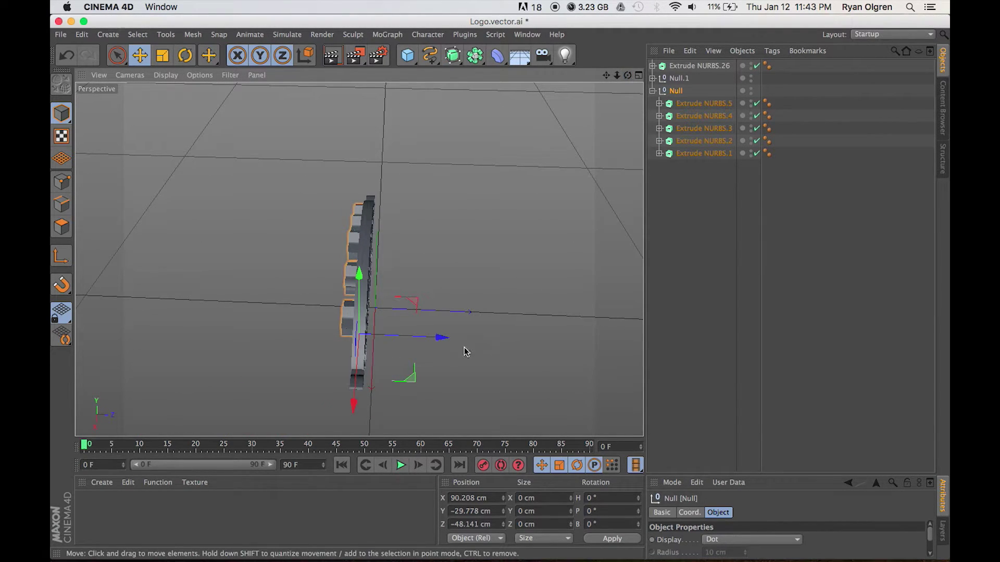
drag(431, 337, 446, 338)
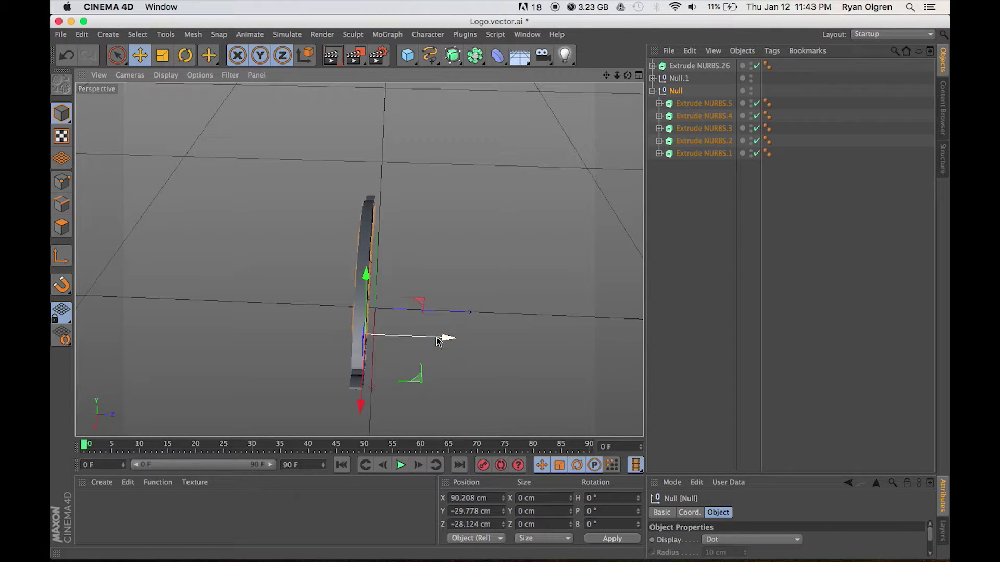
mouse_move(629, 75)
mouse_down()
mouse_move(358, 259)
mouse_move(634, 79)
mouse_up()
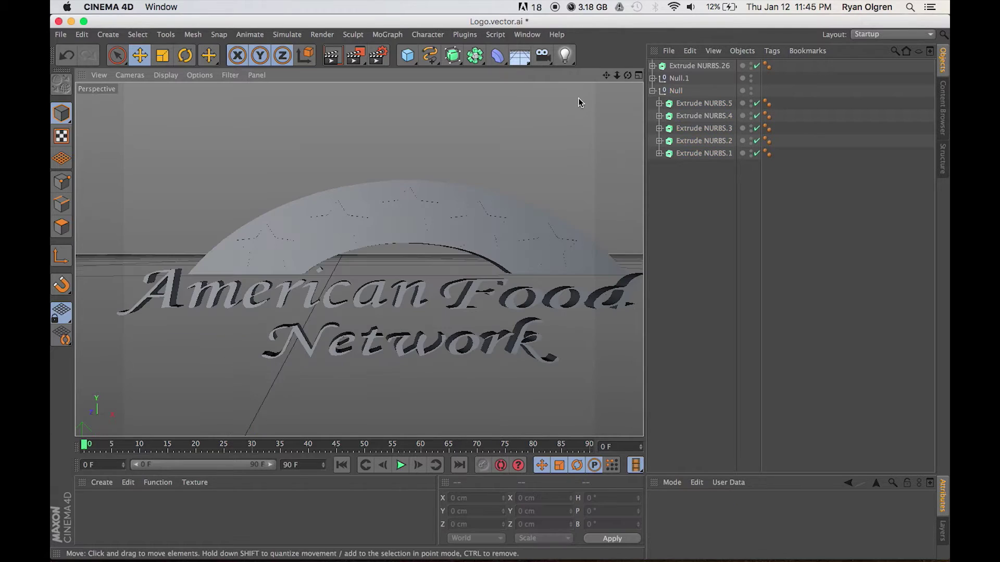
drag(607, 78, 459, 266)
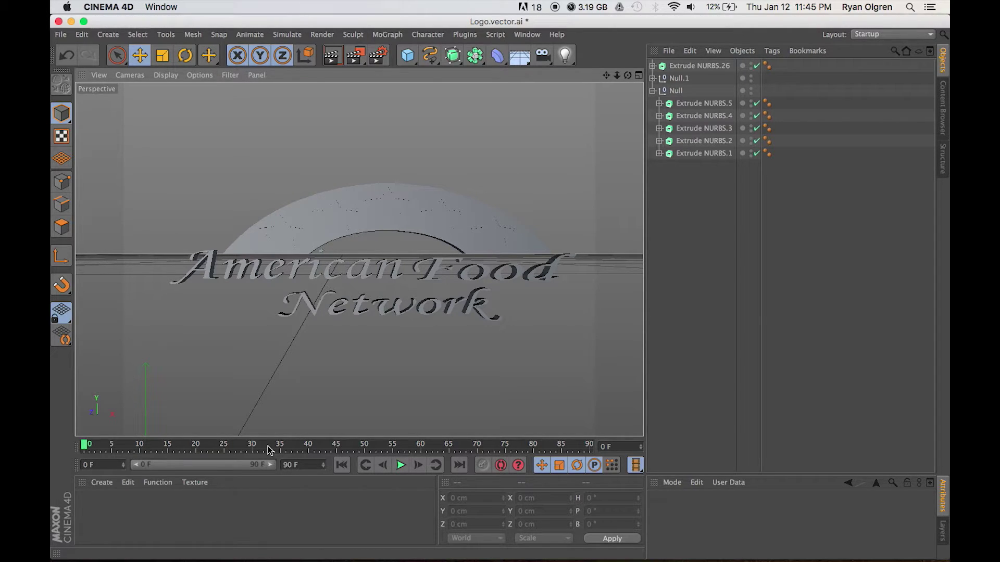
Create a new material, Mat, and open its settings.
click(99, 482)
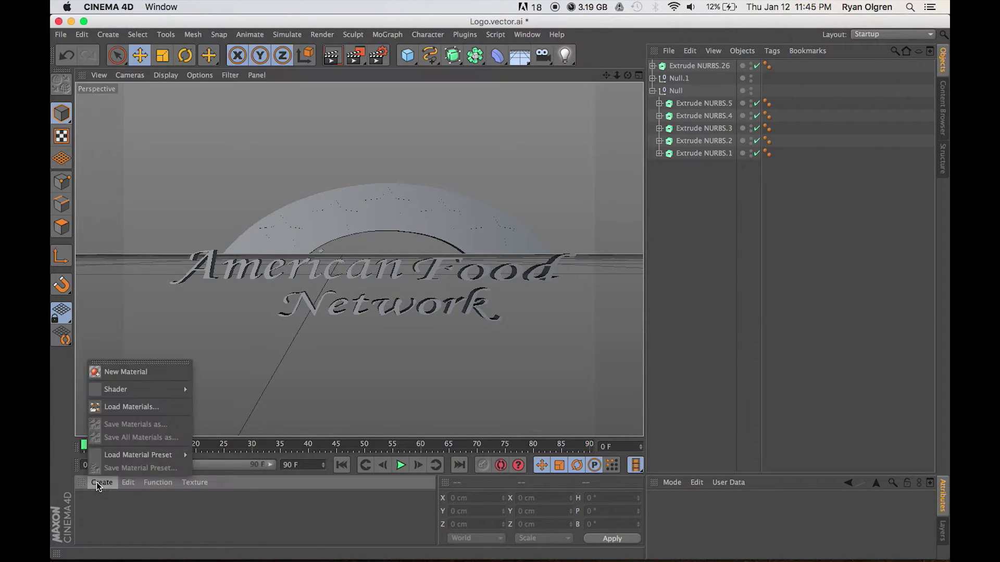
click(126, 373)
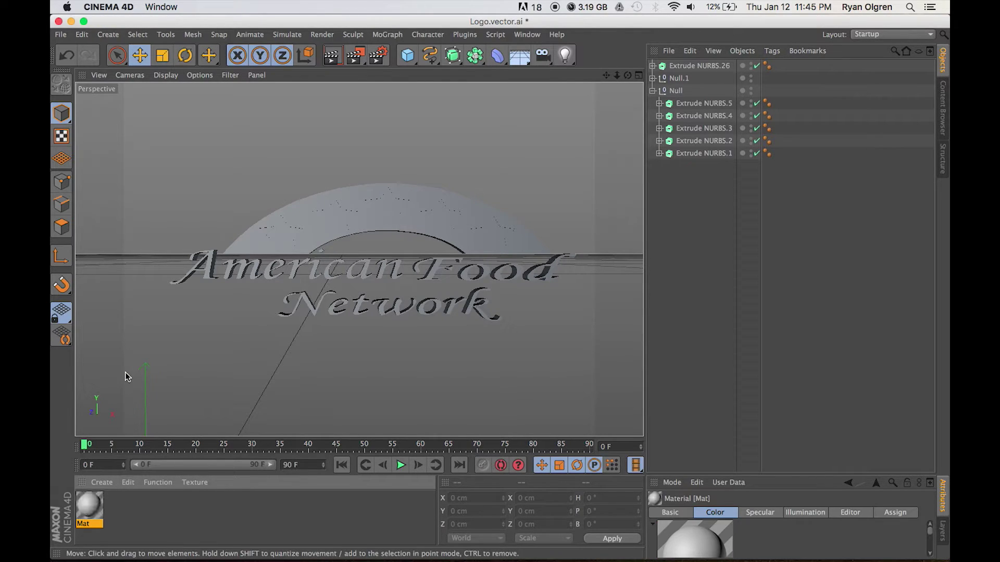
click(80, 547)
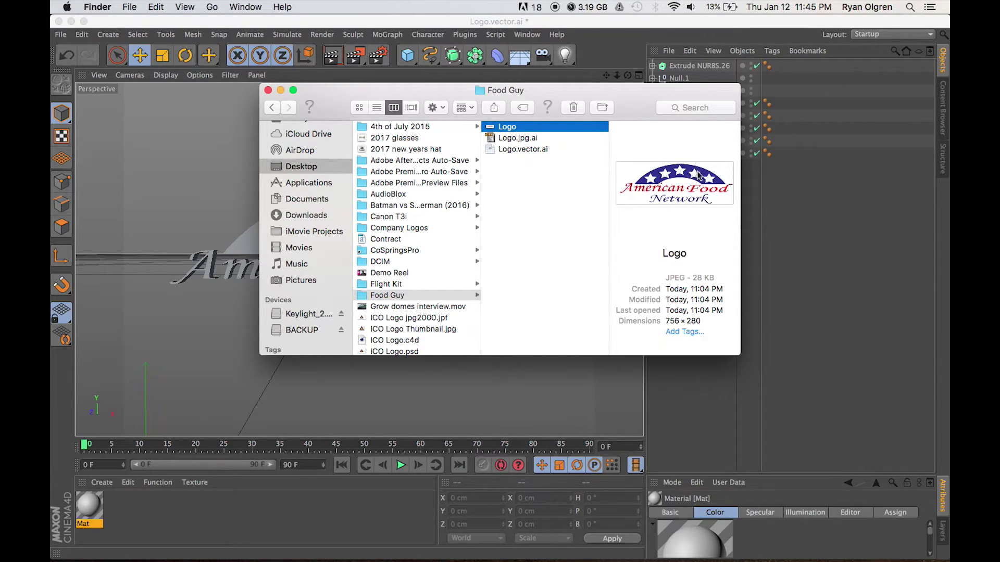
click(97, 503)
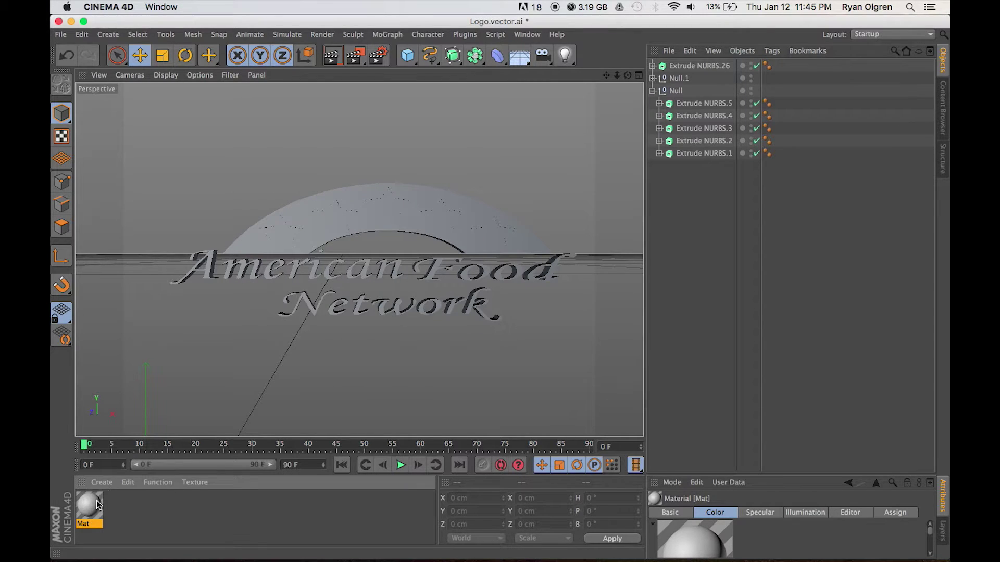
double_click(97, 502)
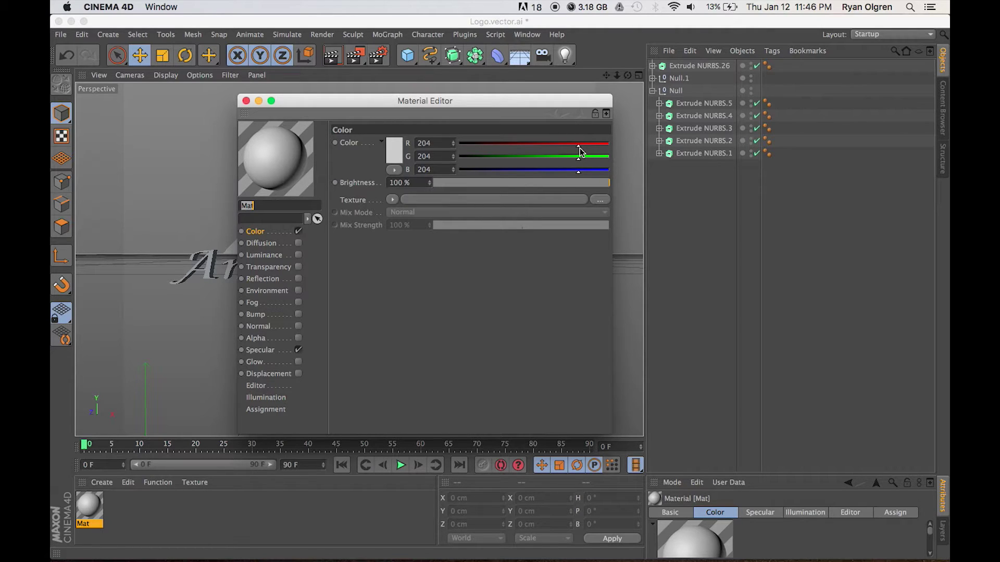
Set Mat's colour to pure red (R 255, G 0, B 0) to match the reference logo.
click(392, 158)
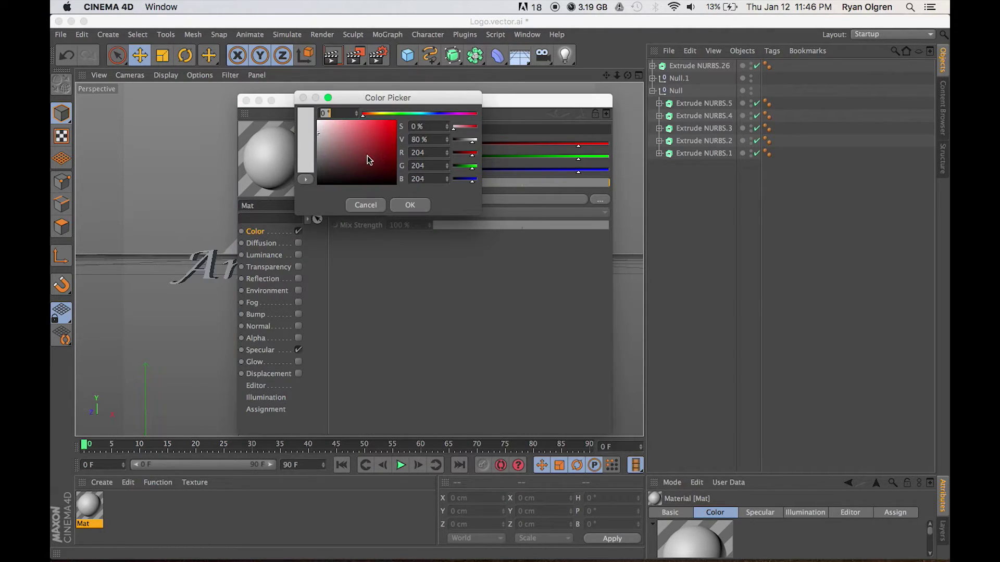
drag(369, 159, 420, 131)
click(420, 127)
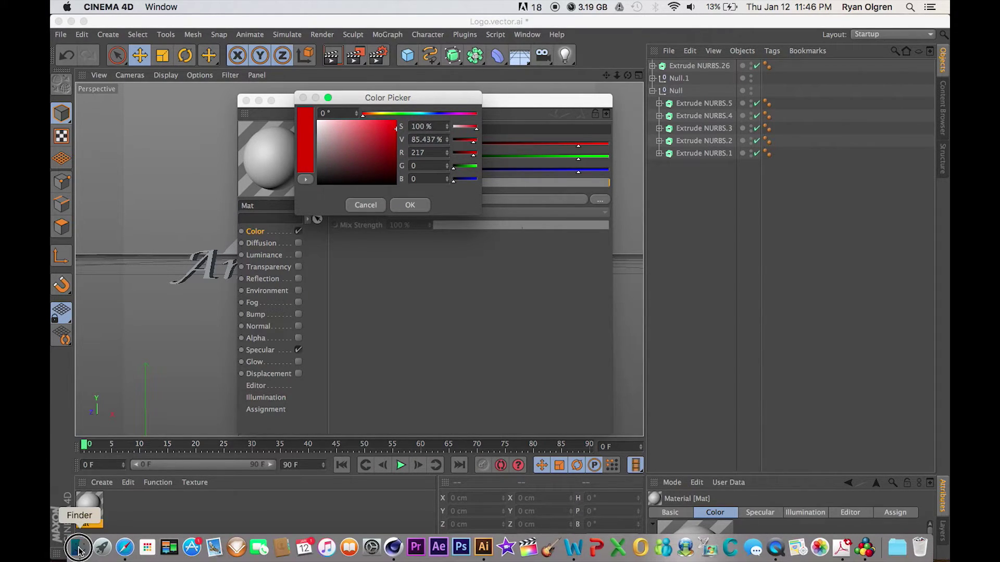
click(78, 551)
drag(633, 103, 632, 195)
drag(381, 134, 443, 80)
click(424, 201)
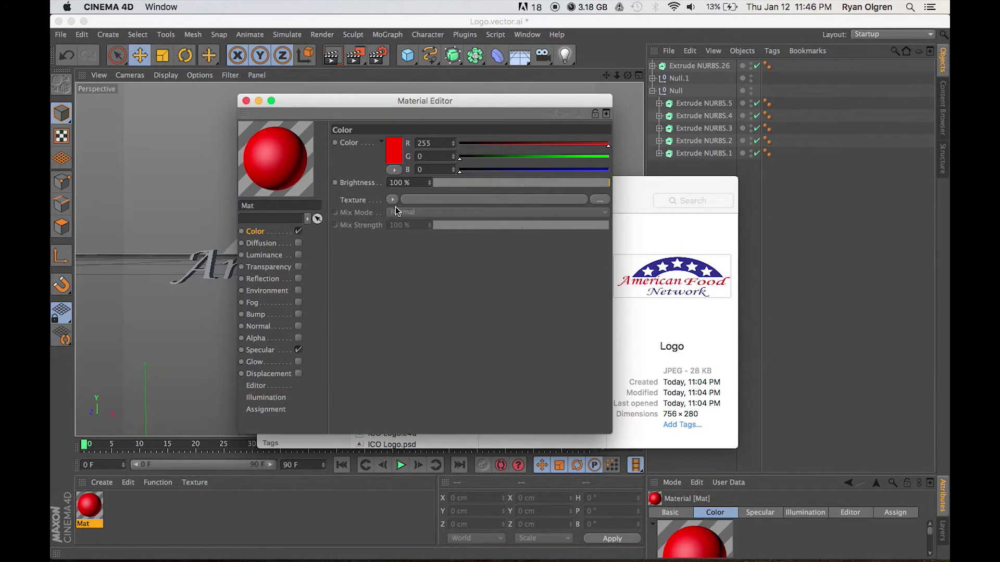
click(246, 101)
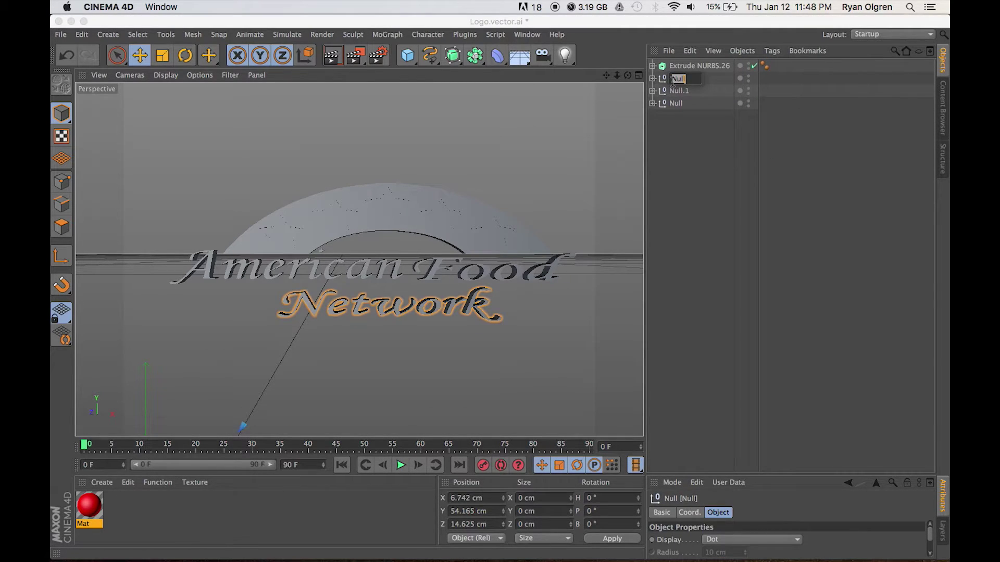
Rename the Null groups Network, AF and Stars, and Extrude NURBS.26 to Arch.
text(Network)
key(Return)
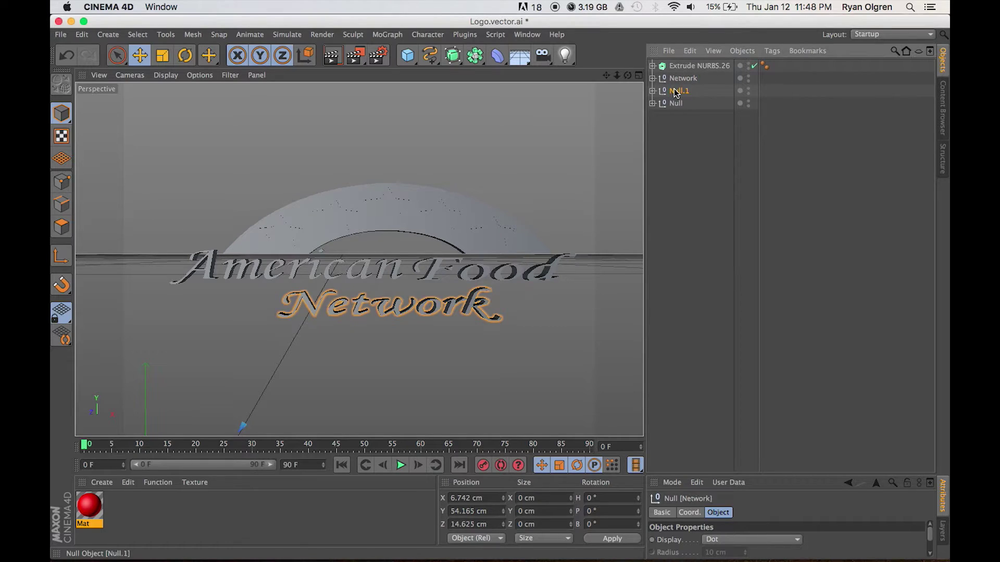
double_click(673, 90)
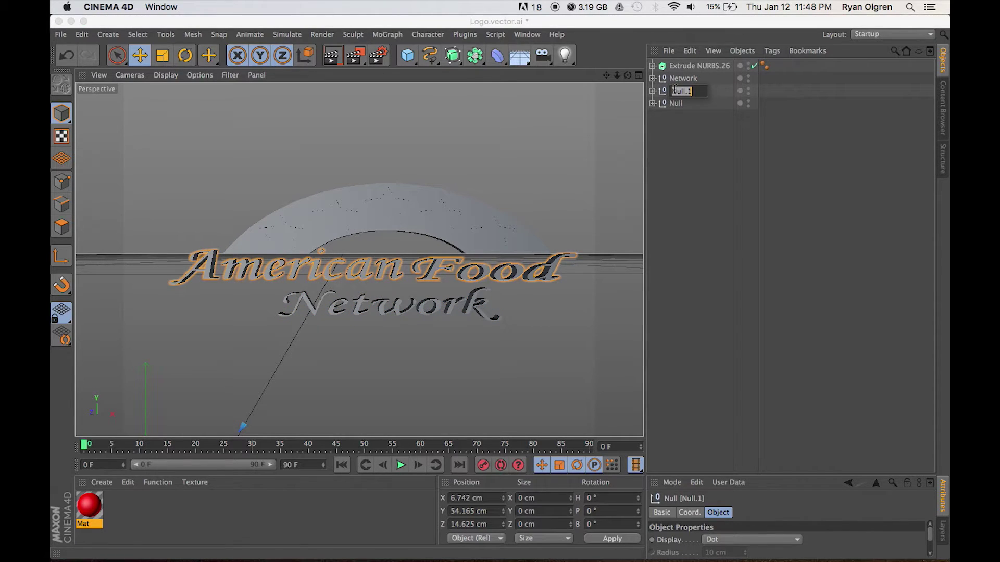
text(F)
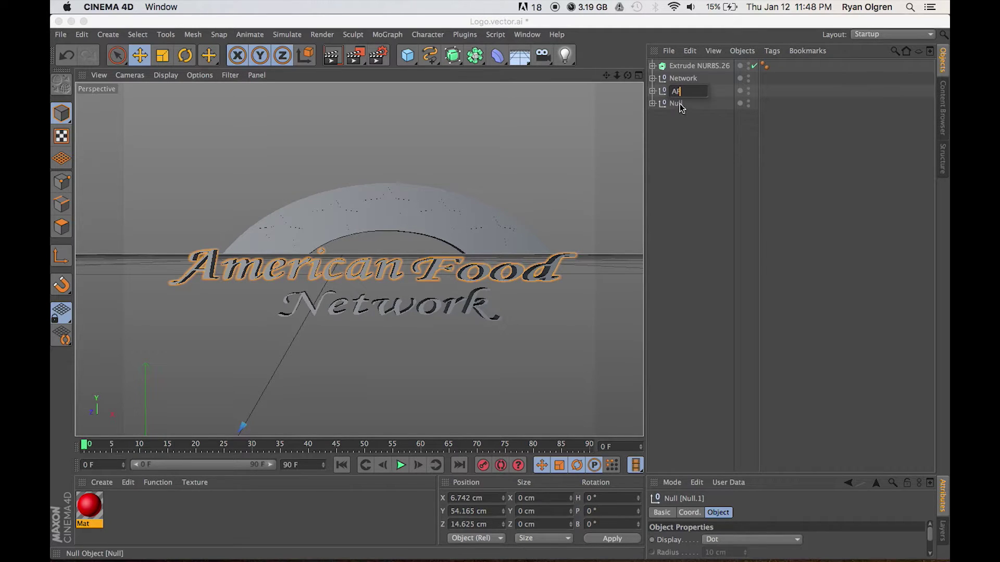
click(677, 104)
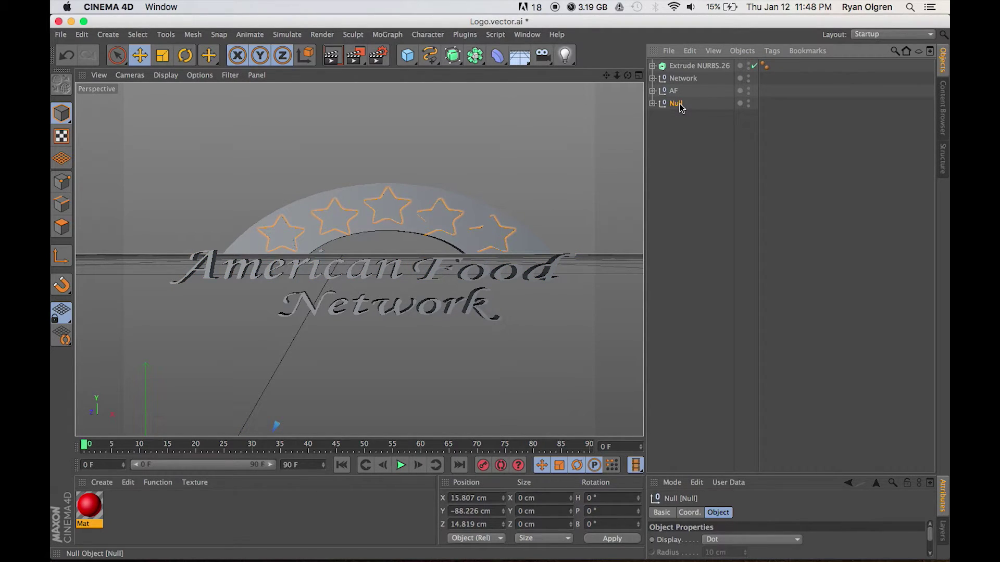
double_click(677, 104)
text(Stars)
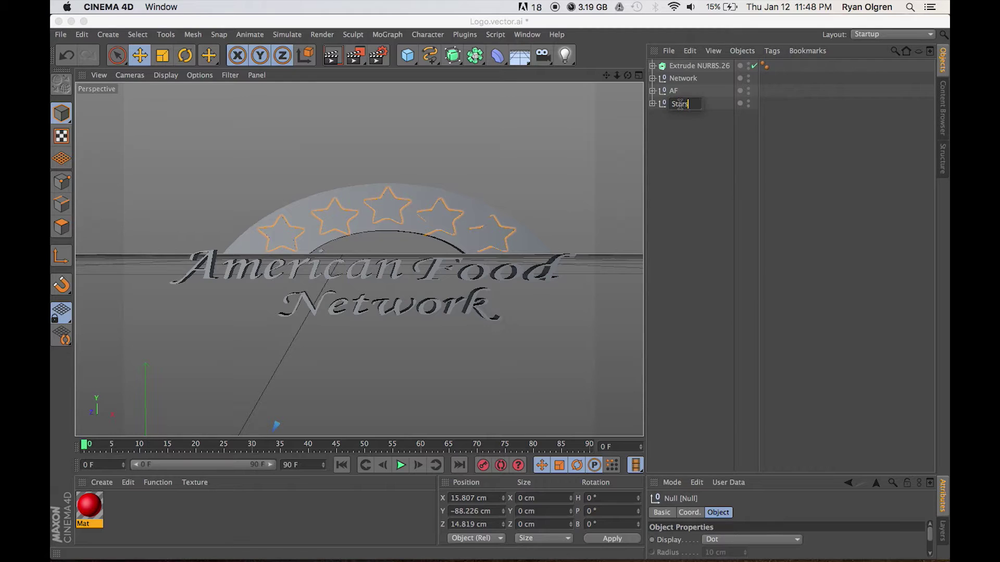
key(Return)
click(682, 66)
double_click(682, 66)
text(S)
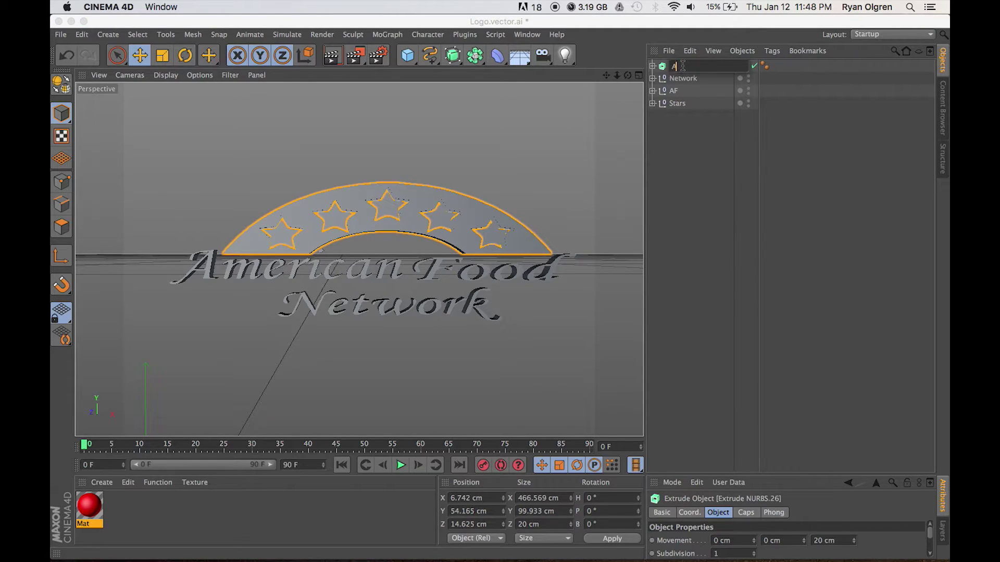
click(683, 142)
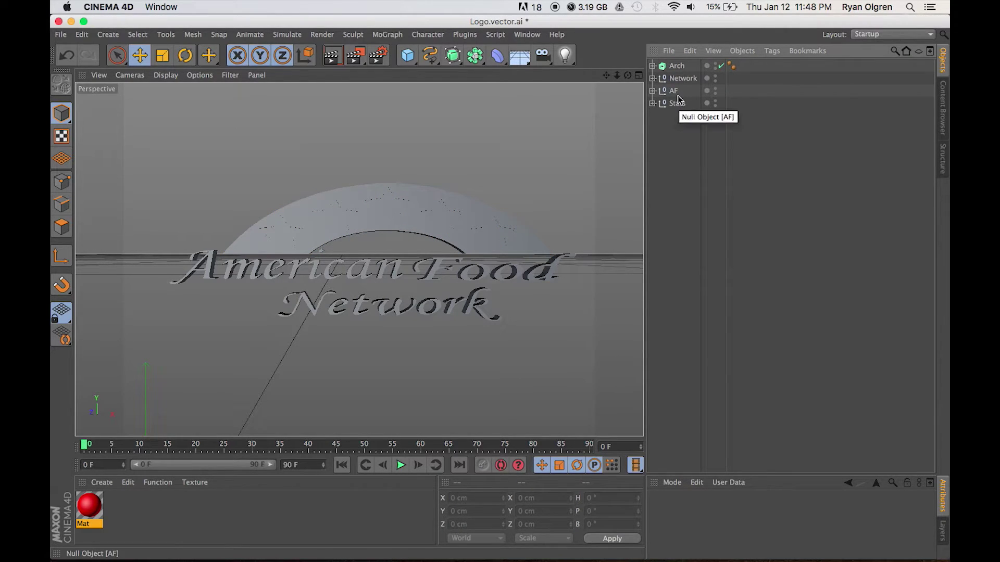
Apply the red material to the AF lettering and create a second material, Mat.1.
drag(96, 512, 673, 90)
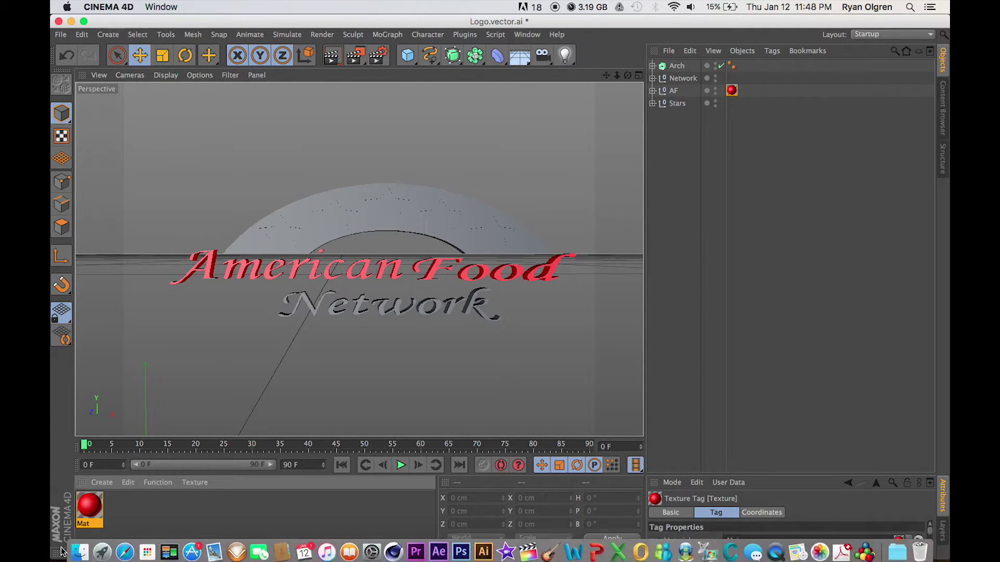
click(102, 483)
click(126, 372)
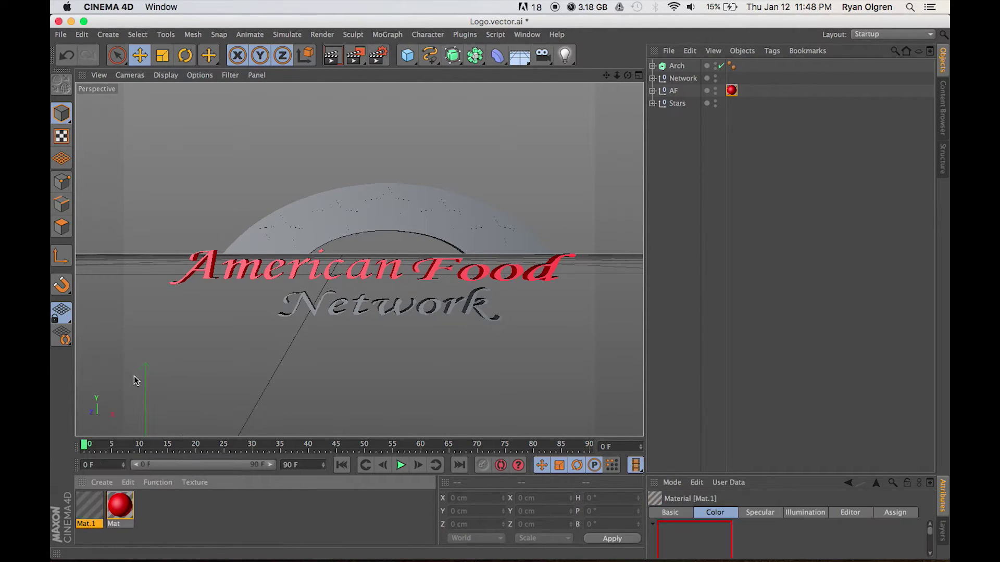
double_click(94, 520)
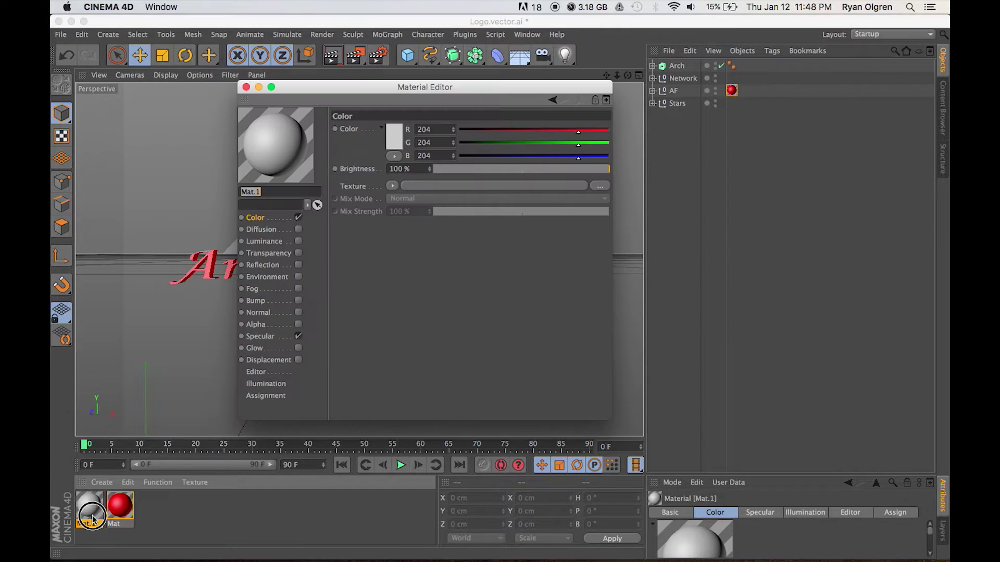
Colour Mat.1 blue (R 0, G 80, B 255) and apply it to Network and Arch.
click(397, 143)
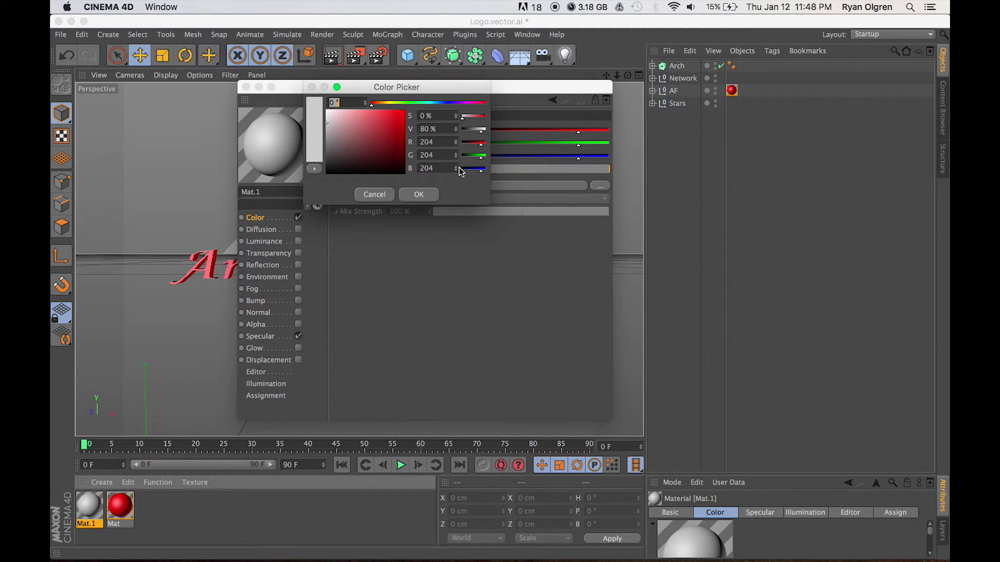
drag(430, 102, 443, 102)
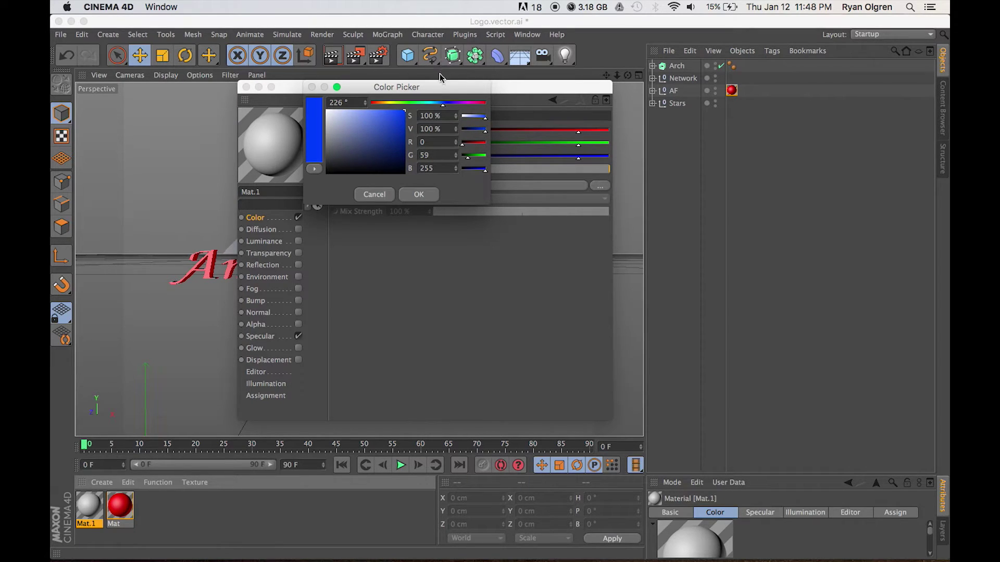
click(390, 195)
click(394, 137)
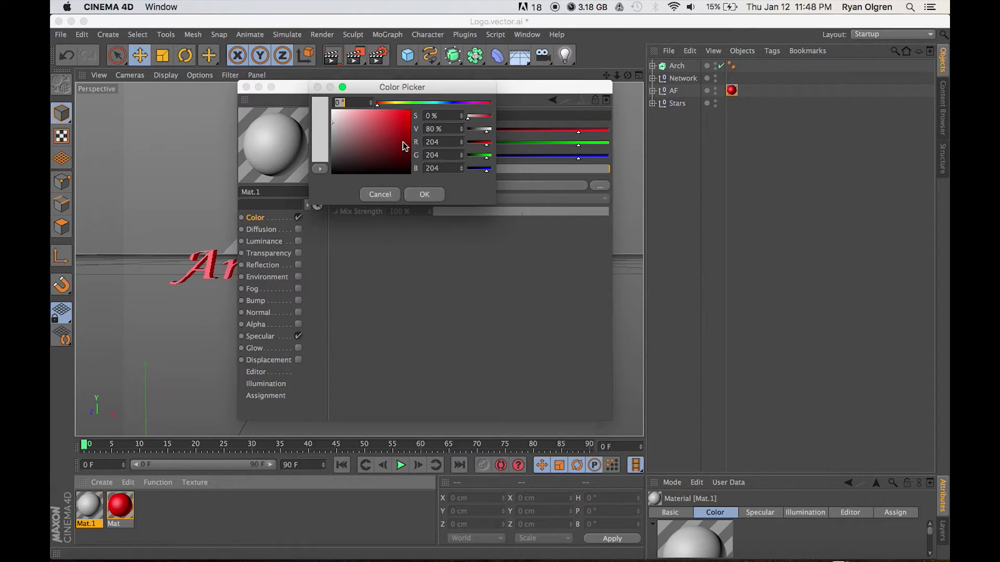
click(446, 102)
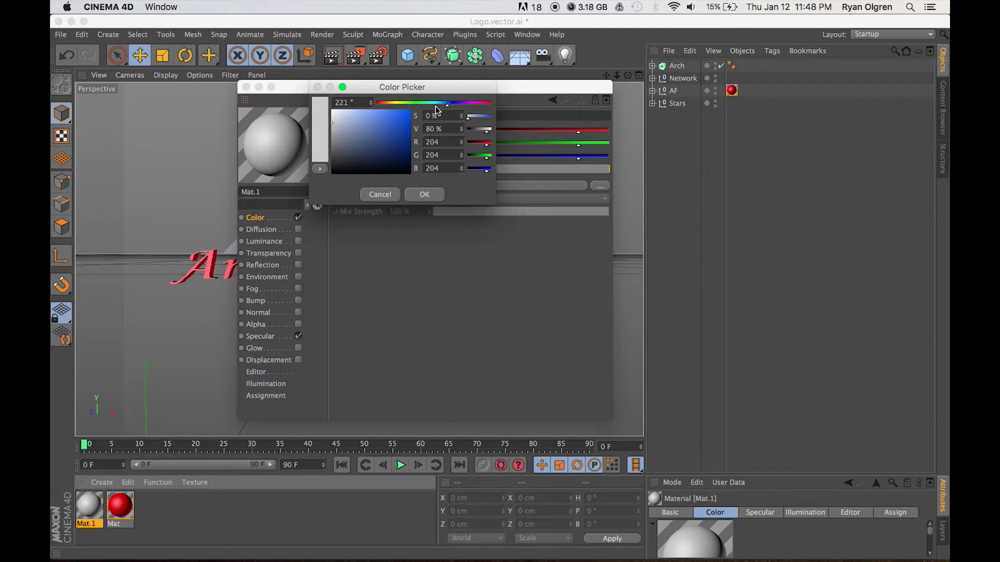
mouse_move(392, 124)
mouse_down()
mouse_move(424, 101)
mouse_move(438, 110)
mouse_up()
click(424, 194)
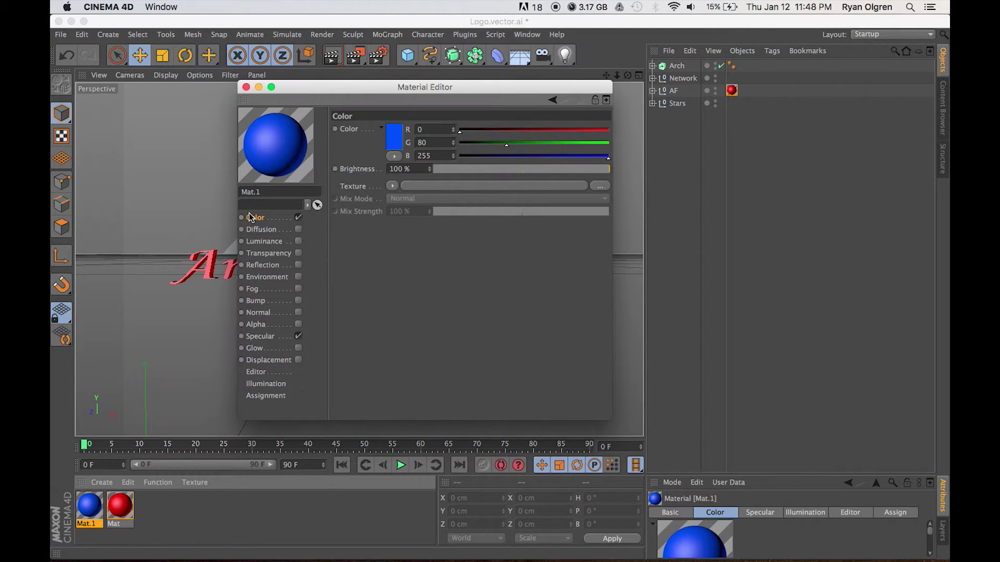
click(168, 517)
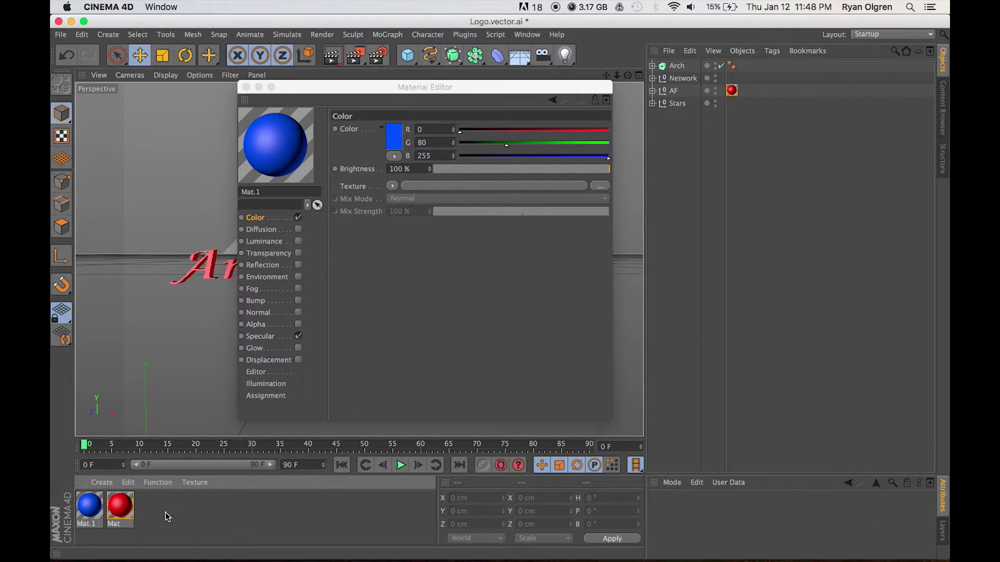
click(246, 87)
drag(94, 517, 682, 83)
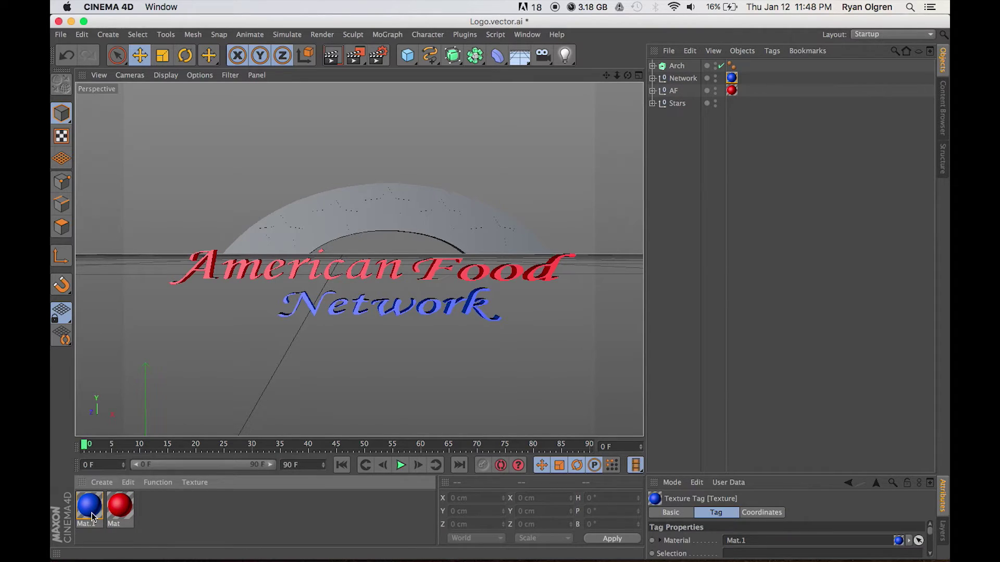
drag(94, 517, 676, 66)
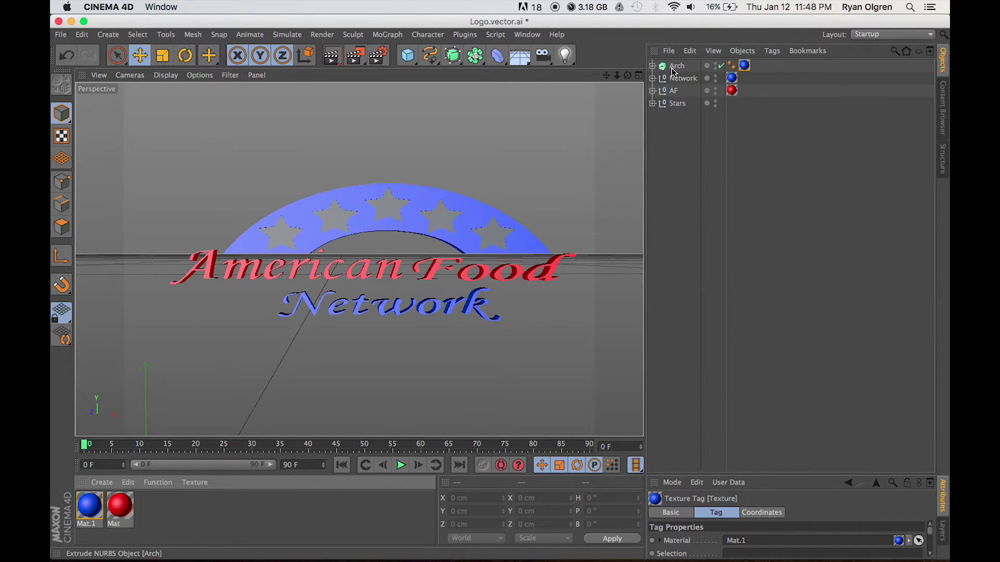
Create a white Mat.2 (R 255, G 255, B 255) and apply it to the Stars group.
right_click(110, 500)
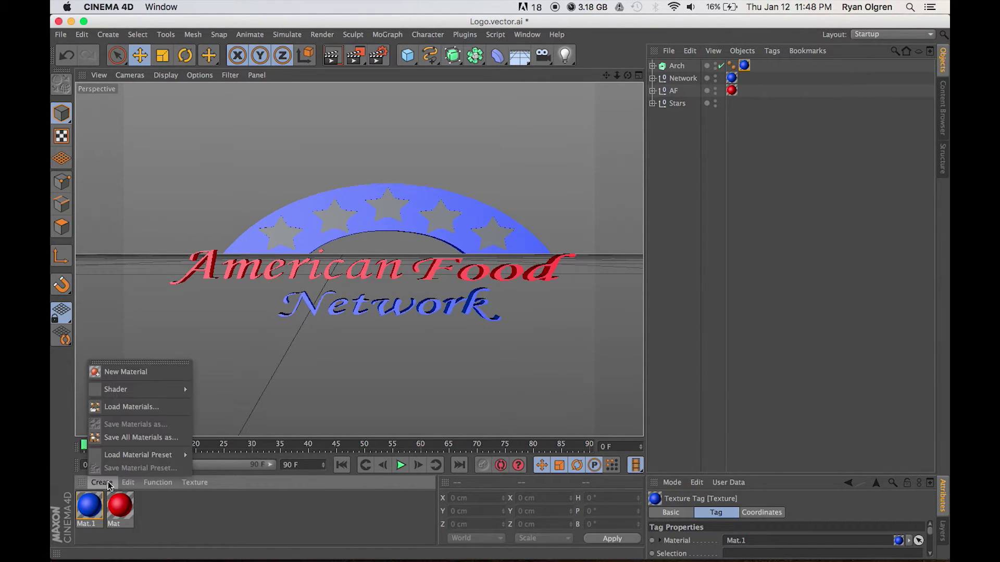
click(143, 373)
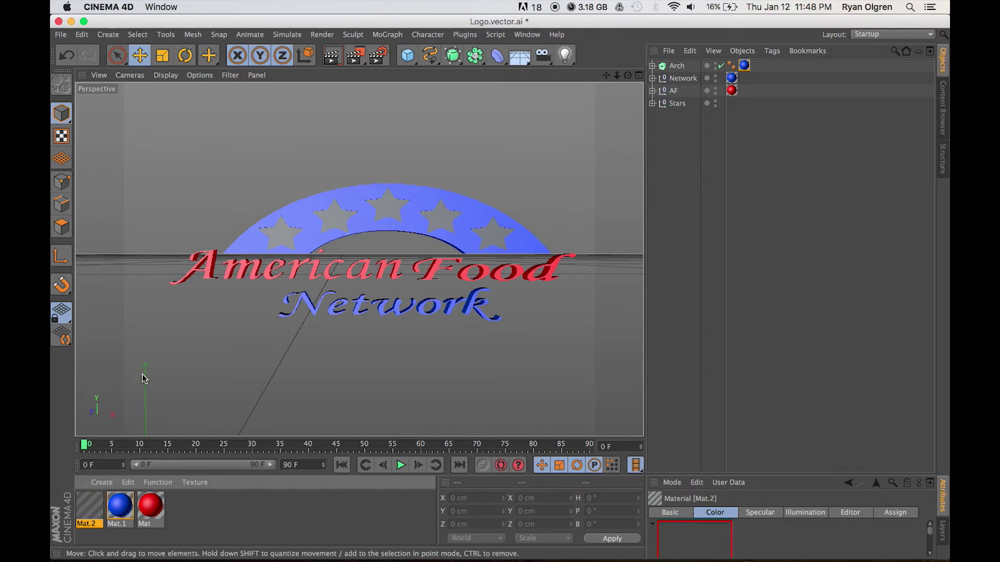
double_click(89, 505)
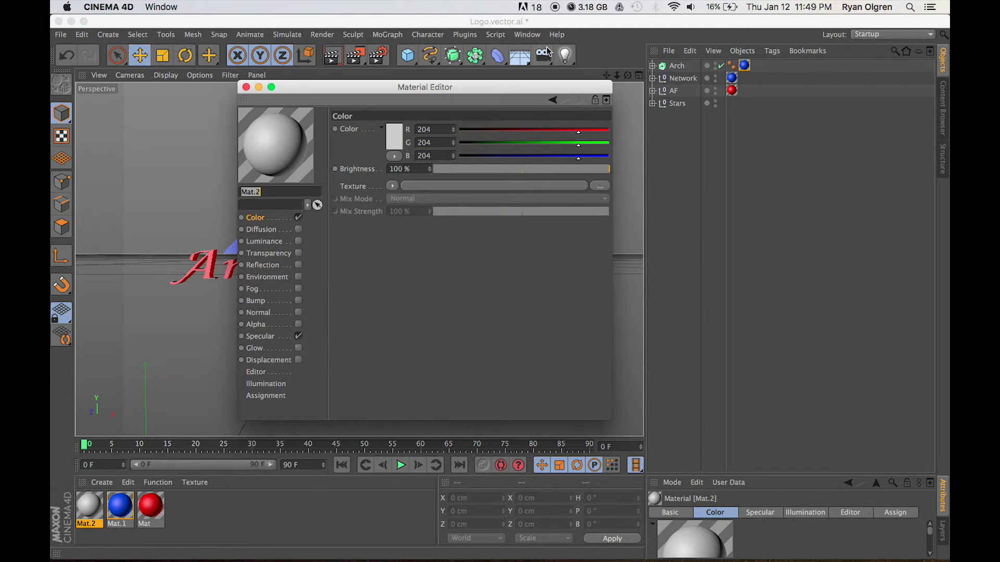
drag(578, 132, 697, 136)
drag(604, 145, 632, 163)
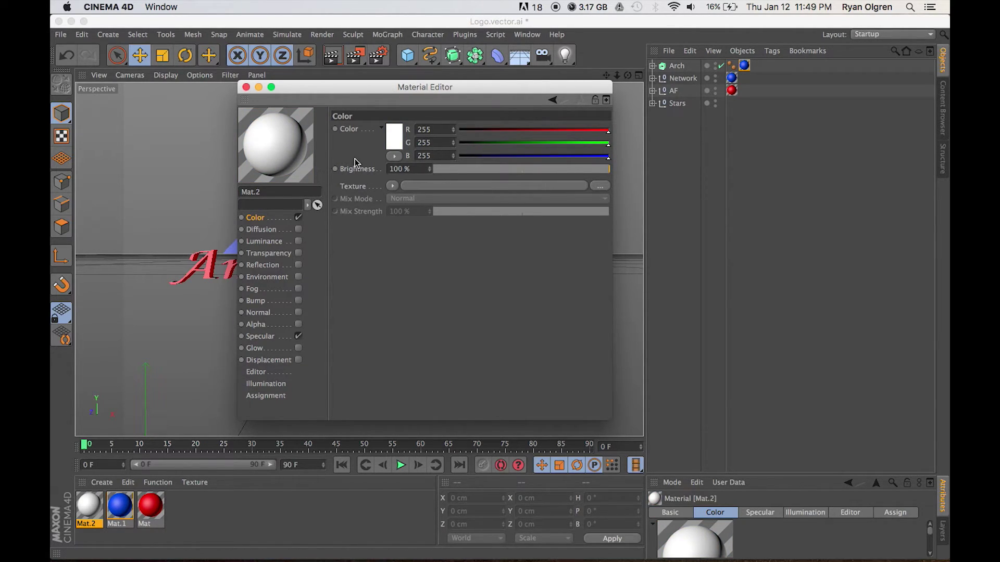
click(247, 87)
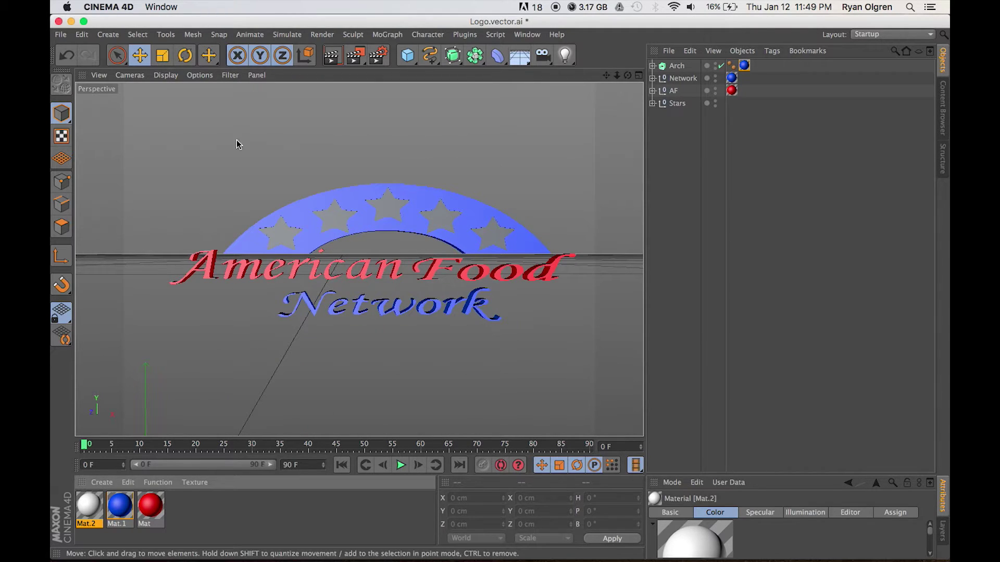
drag(95, 503, 680, 106)
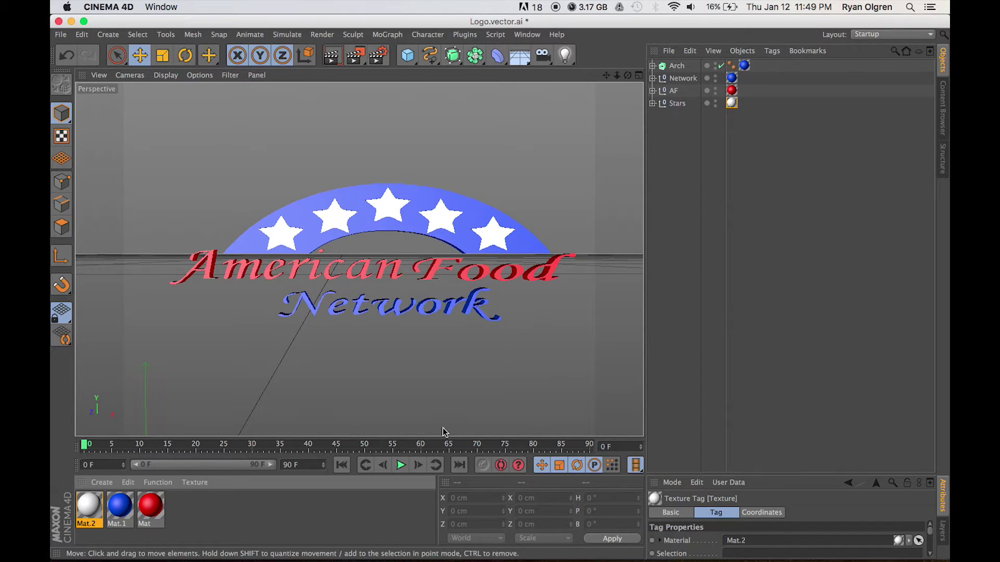
Orbit around the logo and run test renders, both to the Picture Viewer and in the viewport.
click(580, 138)
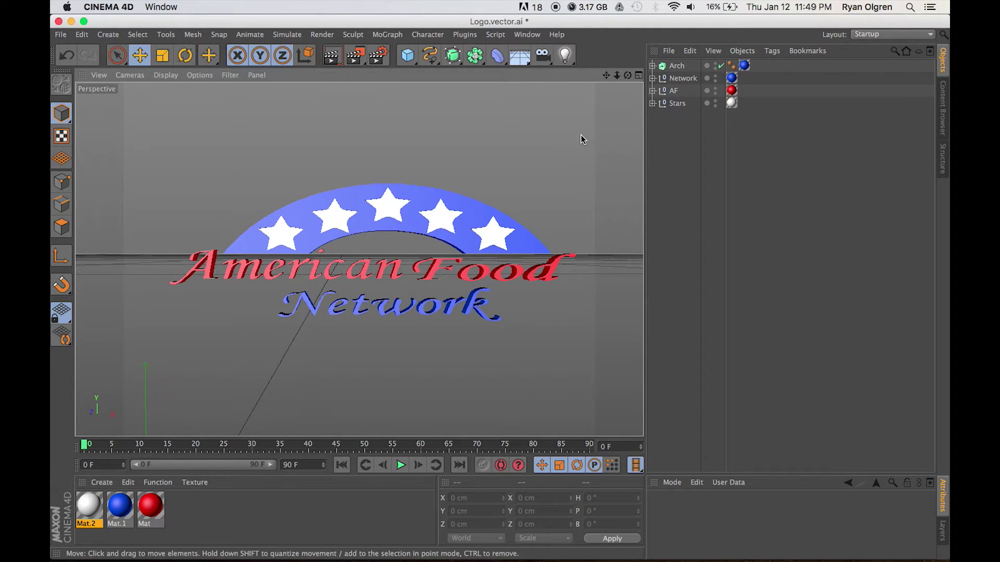
mouse_move(359, 259)
alt+mouse_down()
mouse_move(307, 240)
mouse_move(364, 271)
alt+mouse_up()
click(356, 55)
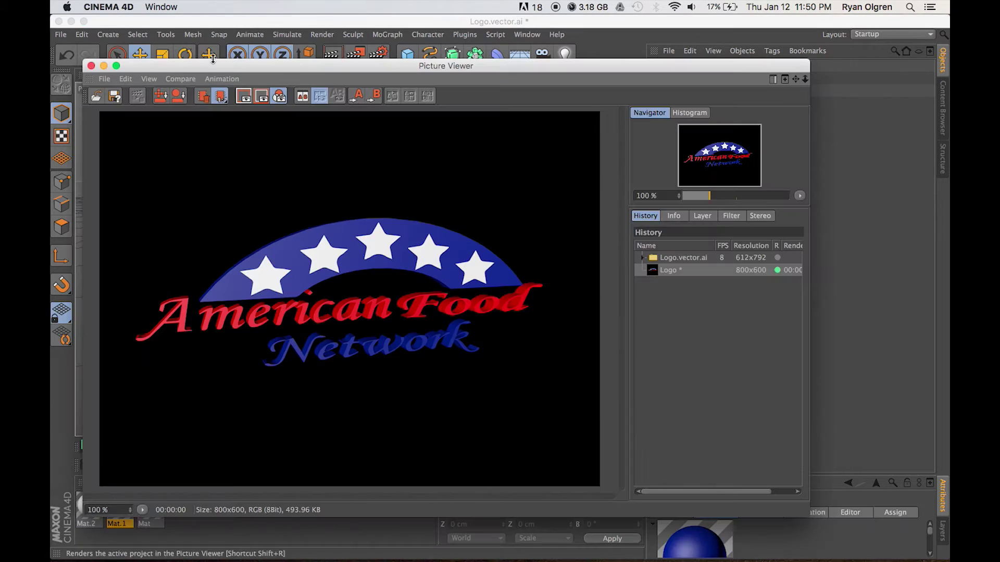
click(91, 65)
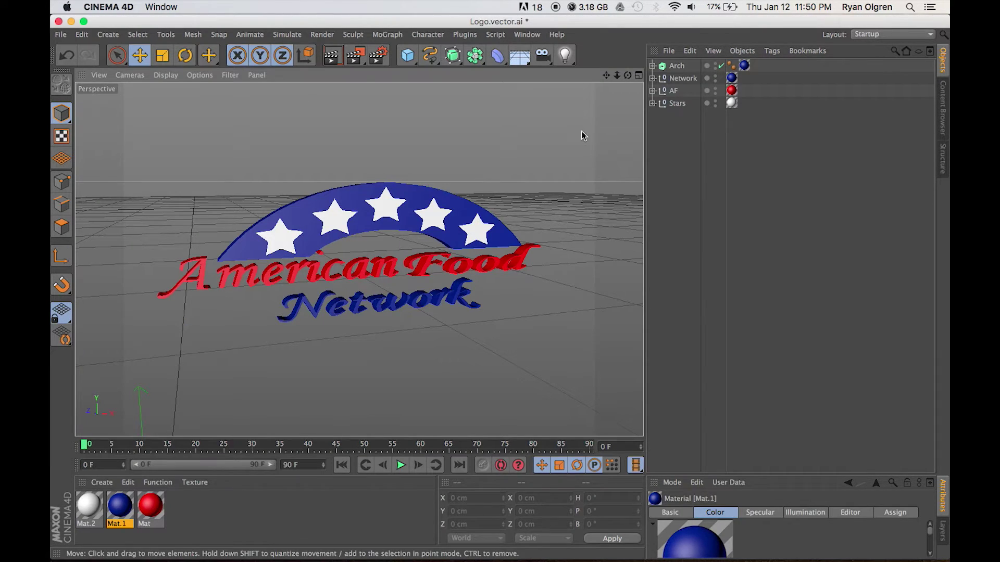
drag(627, 75, 630, 76)
alt+drag(359, 259, 368, 253)
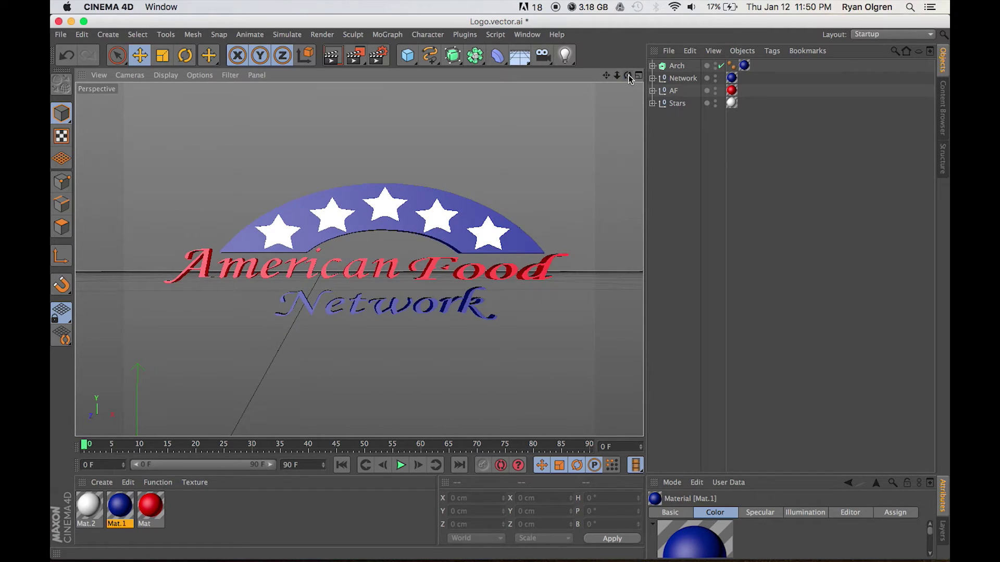
click(331, 57)
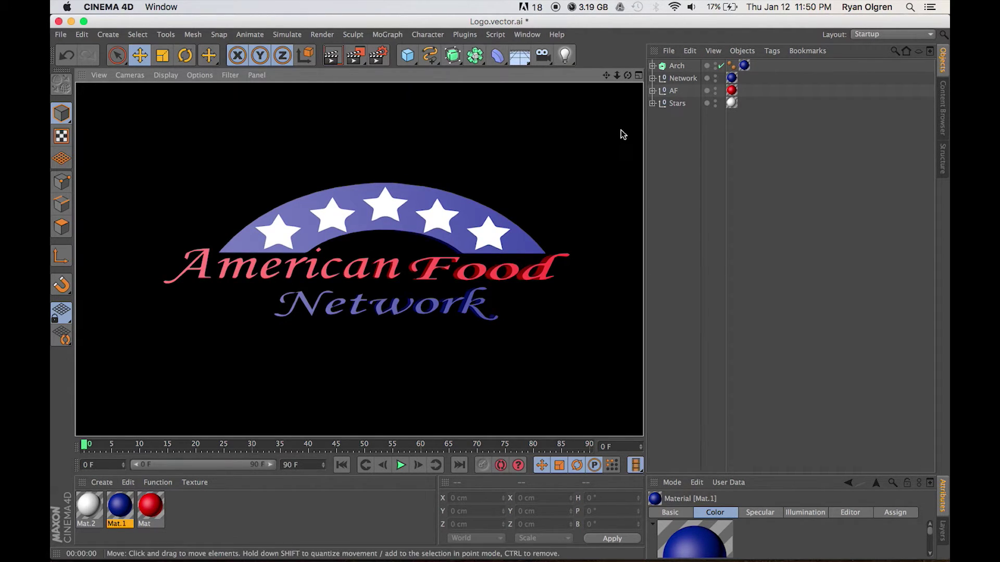
drag(627, 75, 629, 76)
key(super+r)
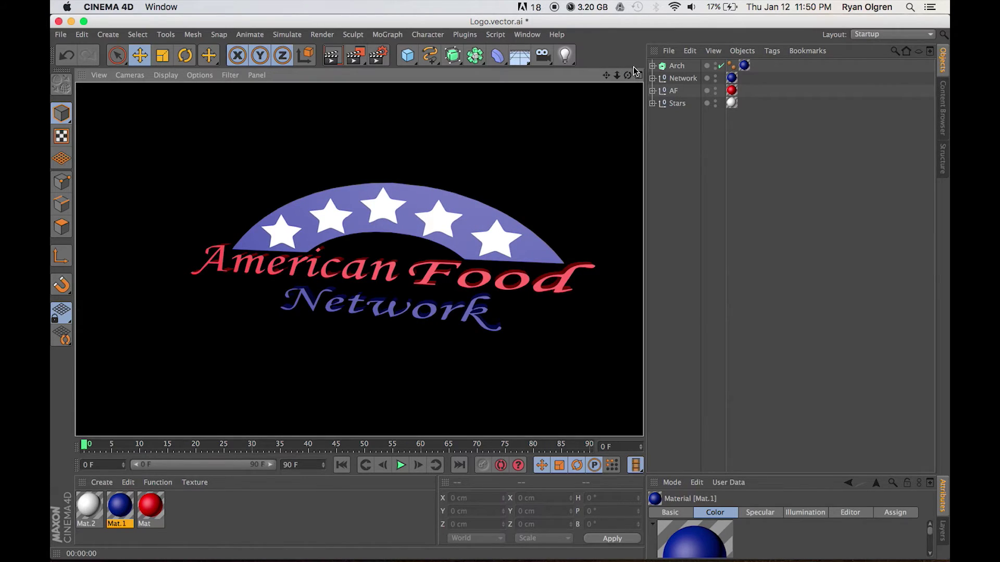
Tilt the view to an angled perspective and render the logo in the viewport.
drag(628, 75, 604, 98)
key(super+shift+z)
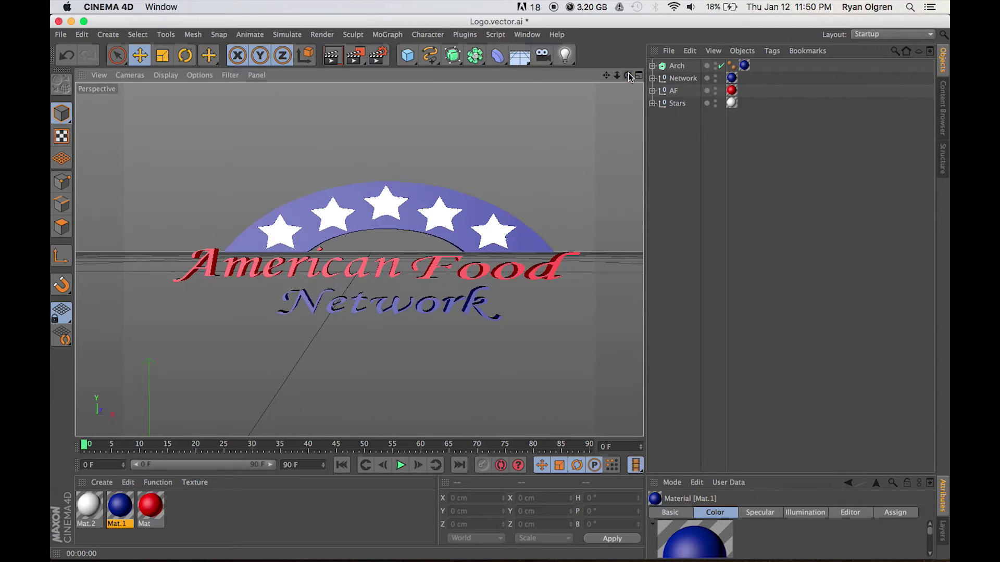
click(333, 56)
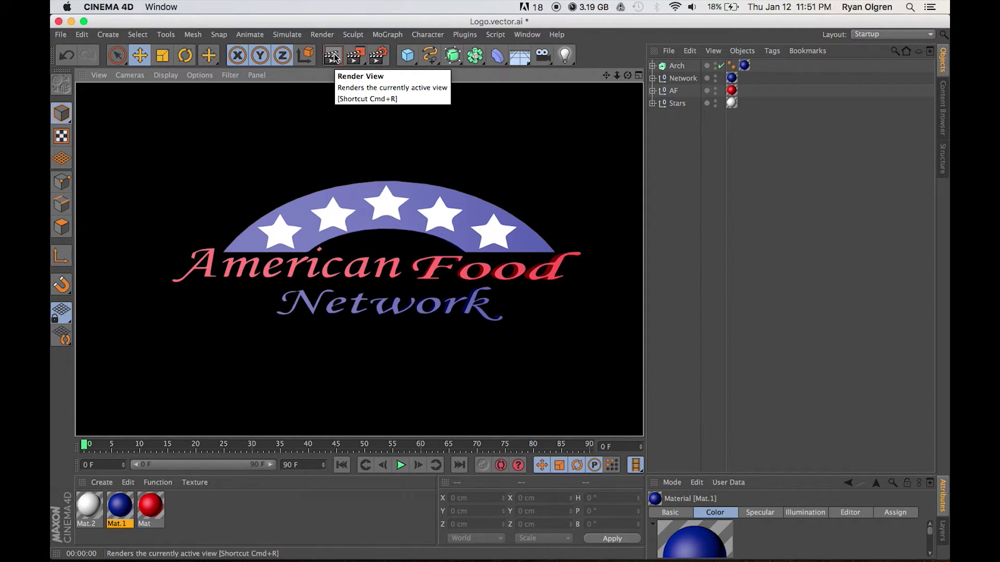
drag(629, 76, 583, 112)
click(327, 60)
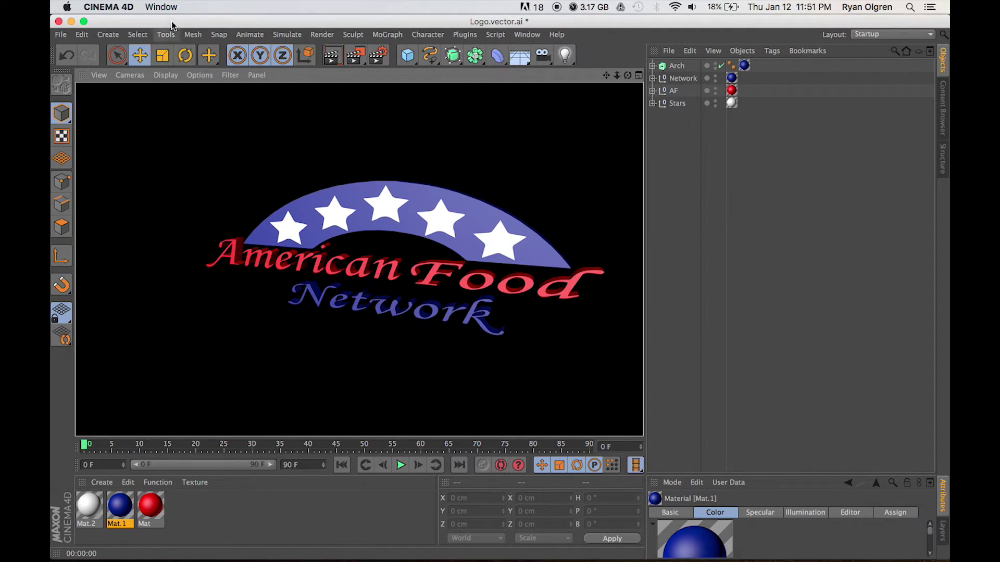
Save the scene as Logo.c4d in the Food Guy folder, replacing the .vector name part.
click(61, 34)
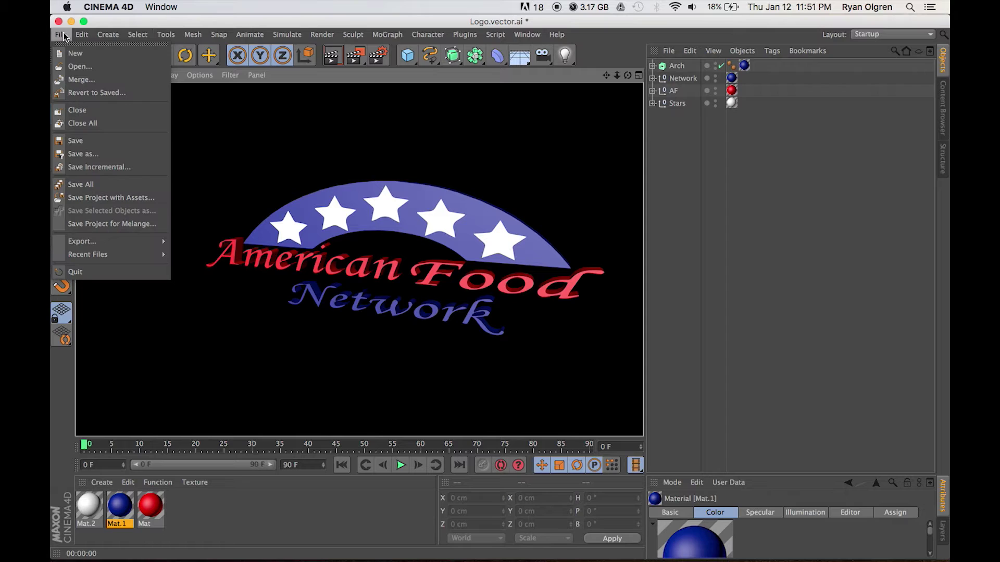
click(96, 154)
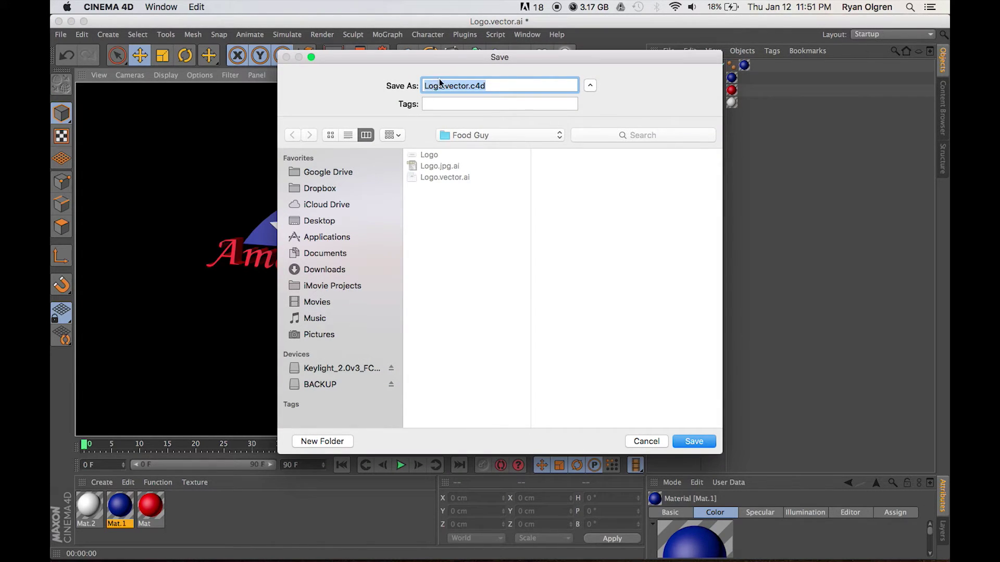
click(473, 83)
drag(471, 86, 438, 86)
key(BackSpace)
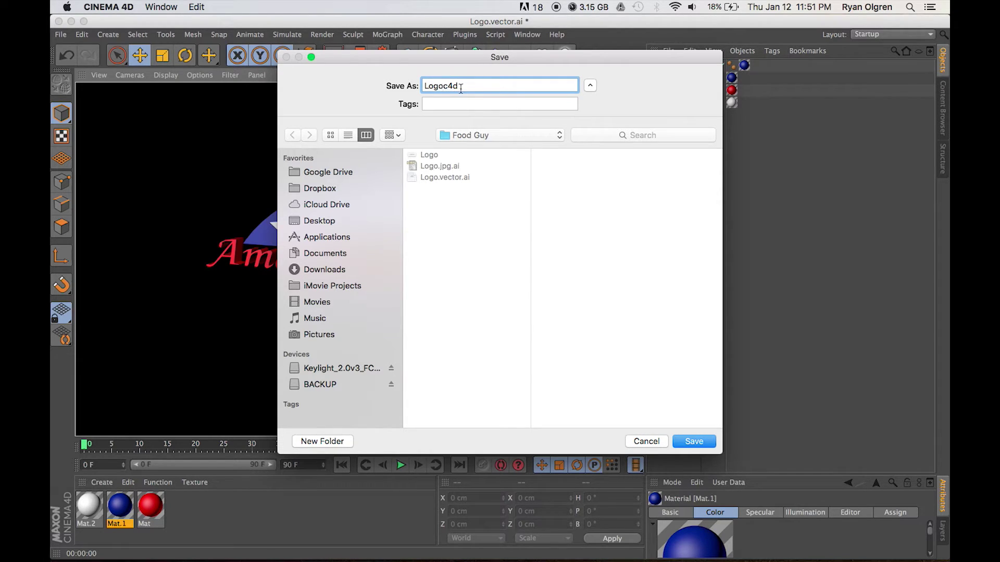
text(.)
click(694, 441)
mouse_move(388, 545)
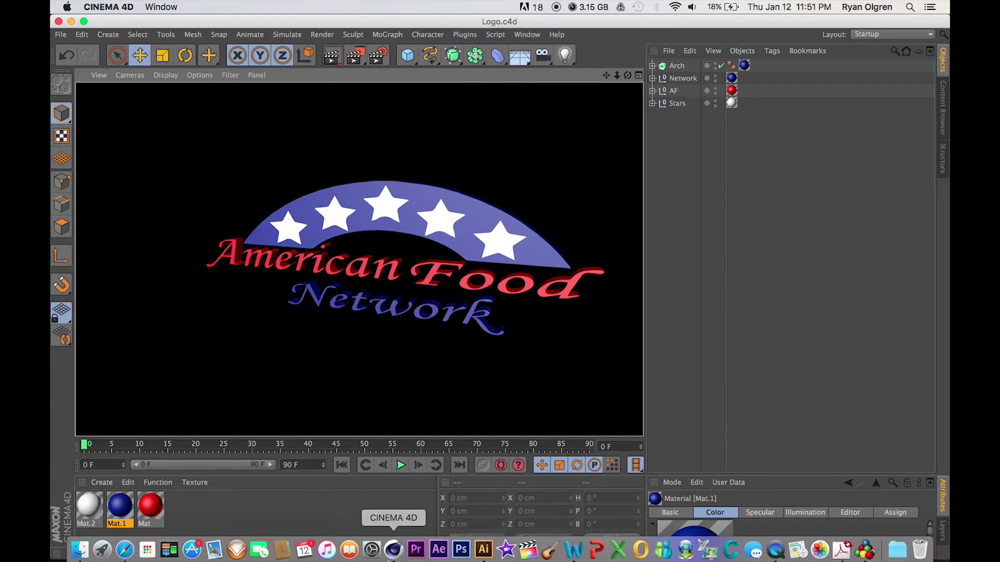
Launch After Effects from the Dock.
click(439, 551)
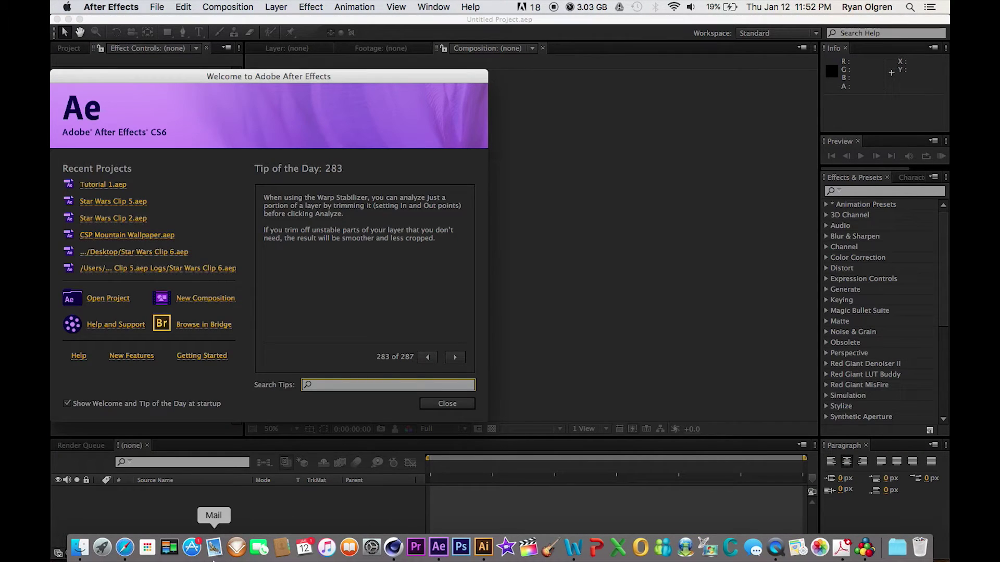
Go to videocopilot.net in Safari.
click(120, 553)
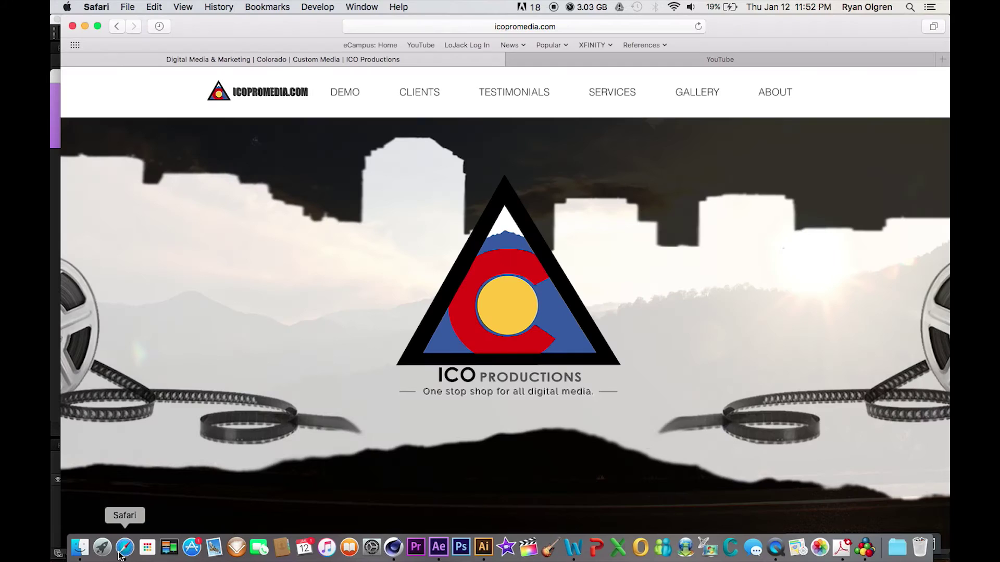
click(515, 27)
text(videocopilot.net)
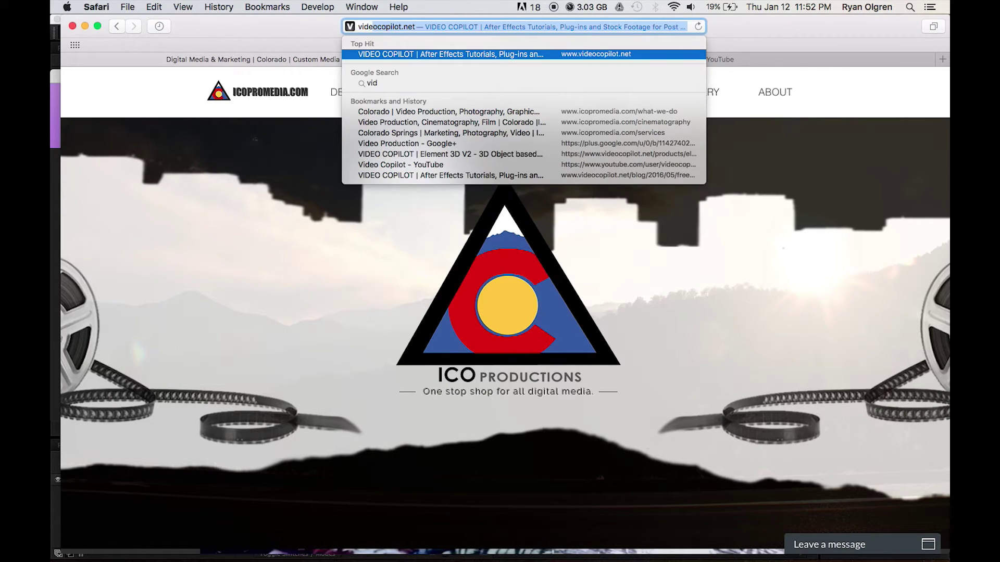
key(Return)
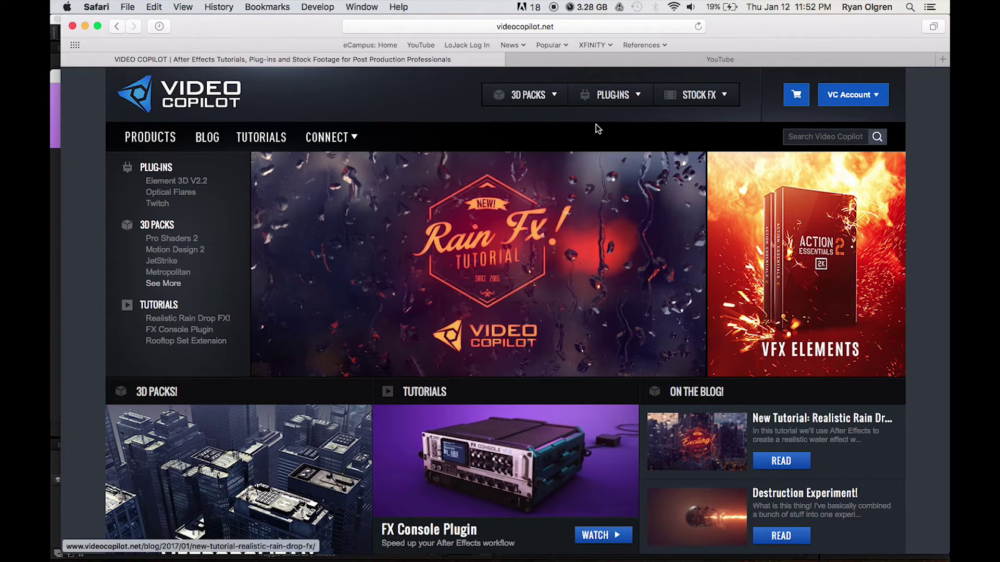
Open the Element 3D V2.2 product page from the Plug-ins list and browse it.
click(624, 98)
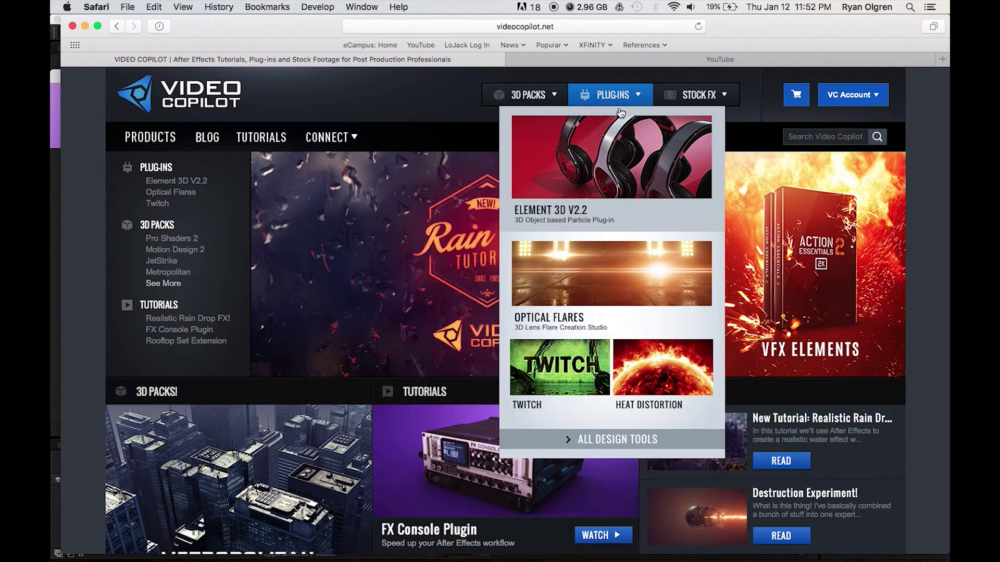
click(600, 179)
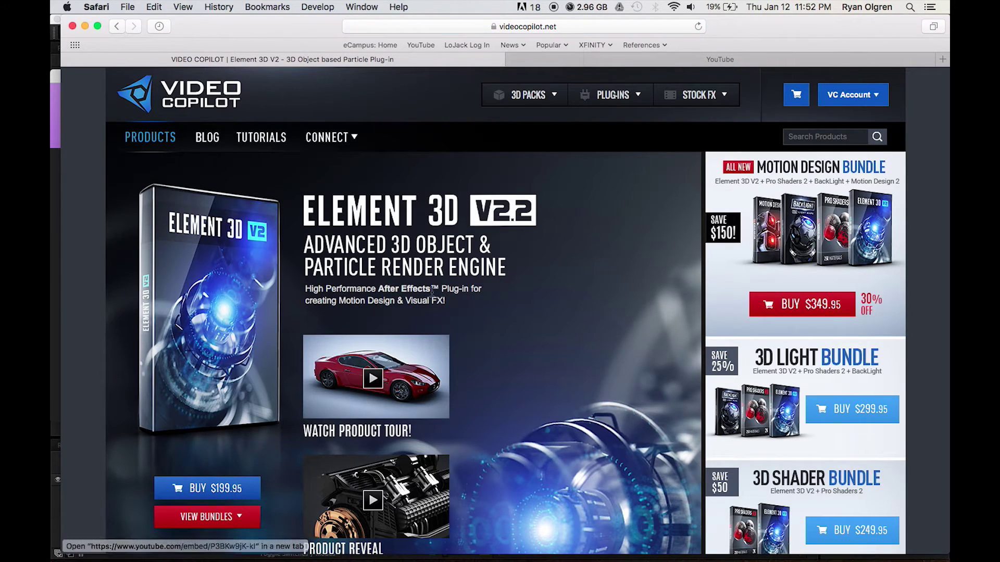
scroll(440, 269, down, 5)
scroll(440, 269, down, 3)
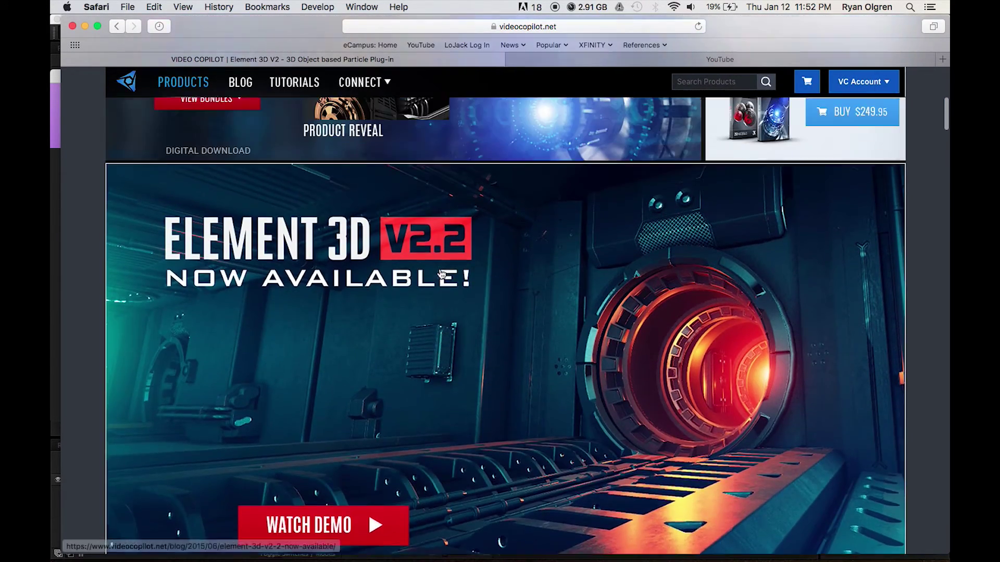
scroll(440, 269, up, 8)
scroll(440, 268, up, 2)
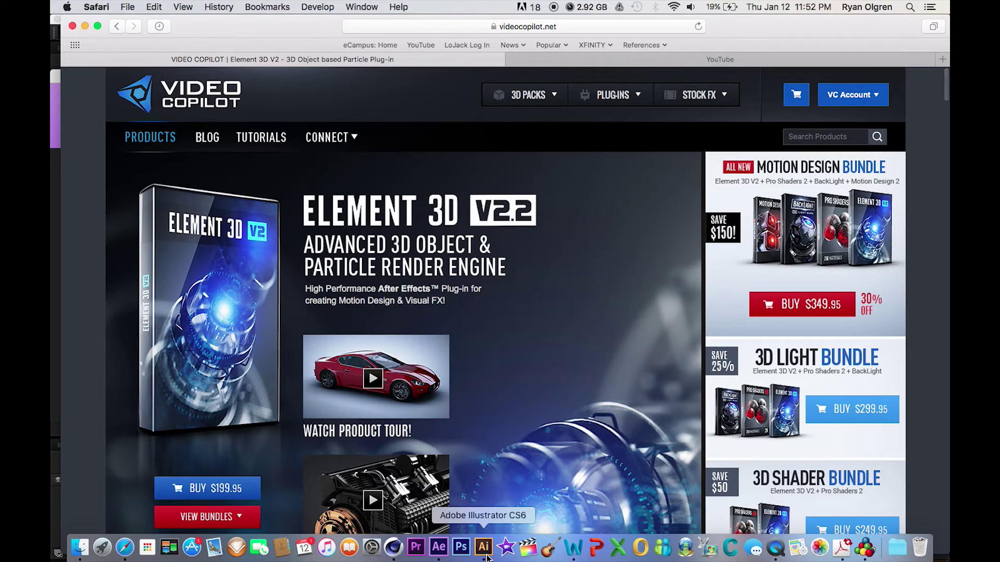
In After Effects, create a 1920×1080, 30 fps, 5-second composition named AFN.
click(441, 547)
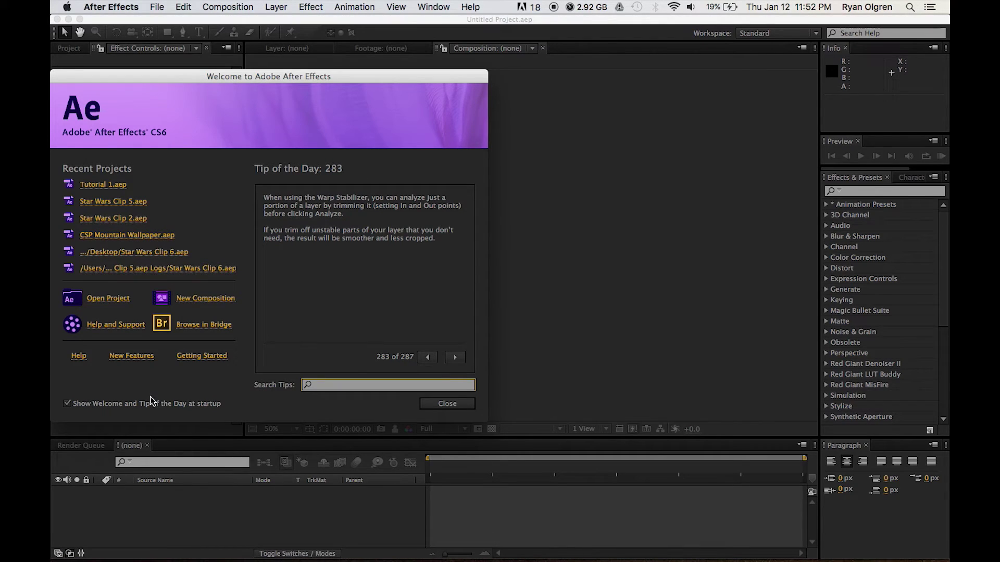
click(447, 404)
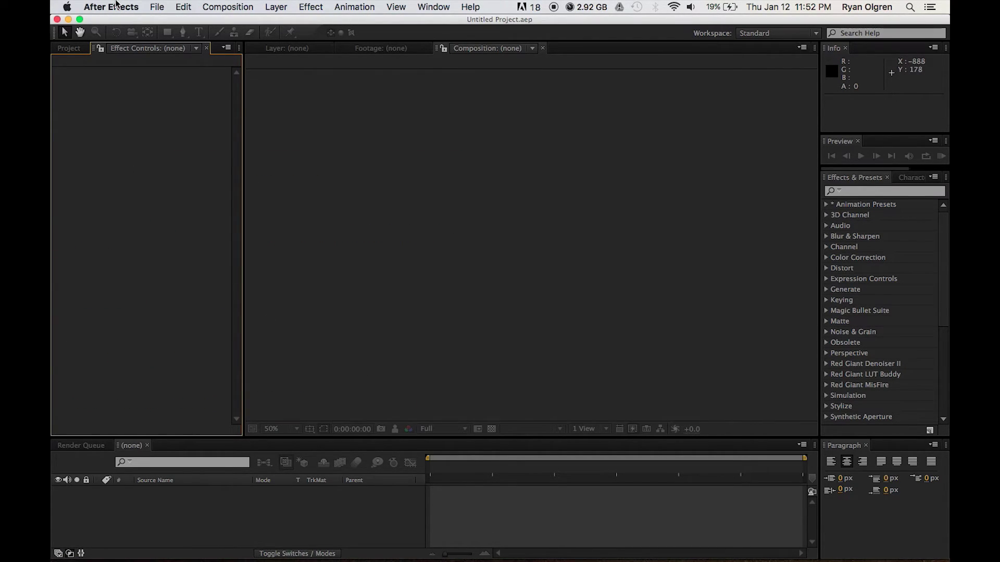
click(226, 7)
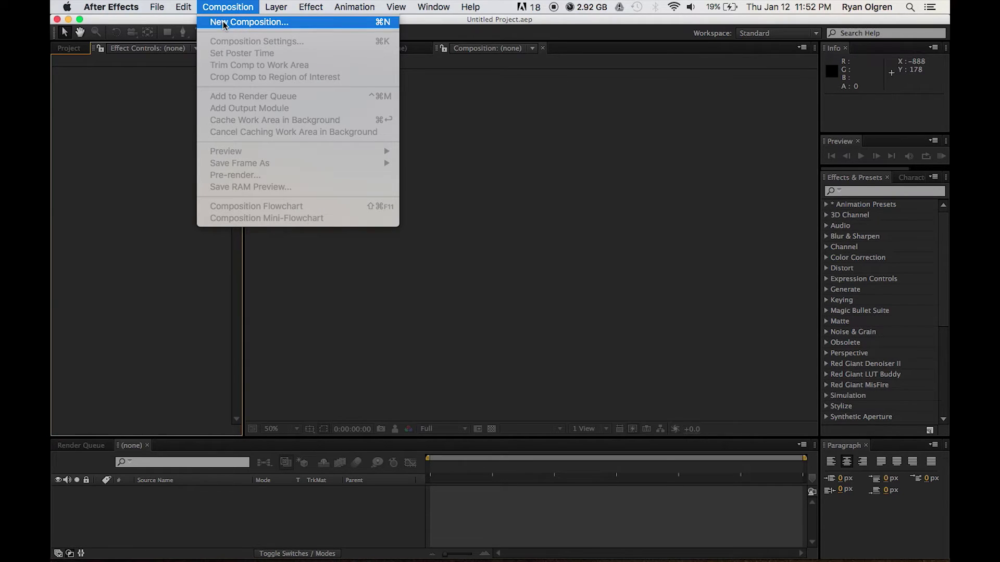
click(238, 22)
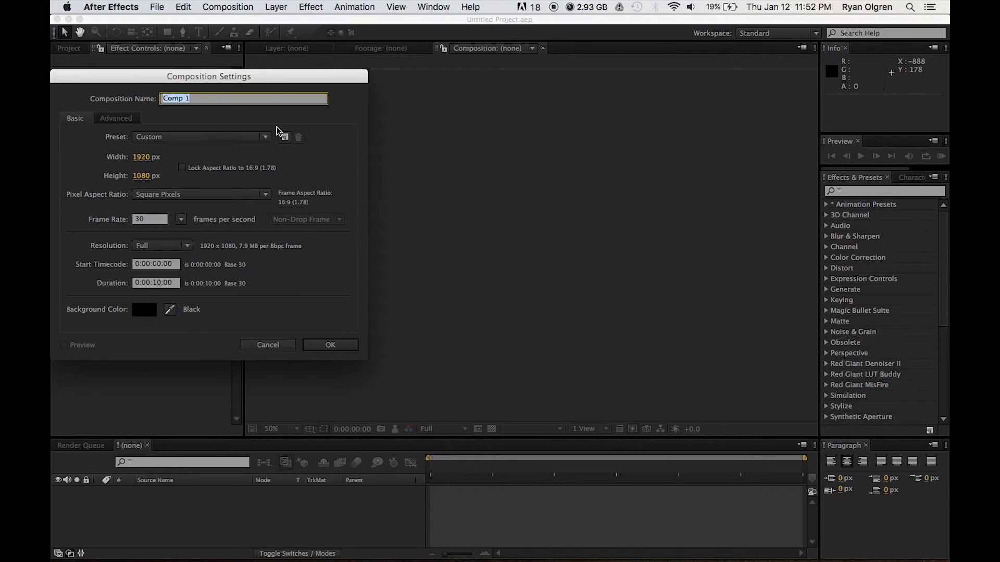
text(AN)
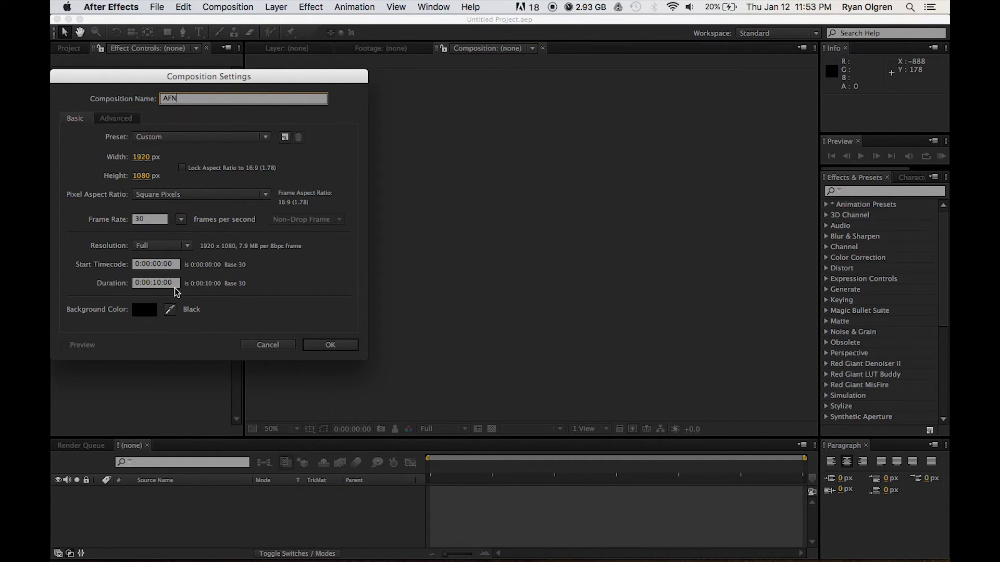
click(162, 283)
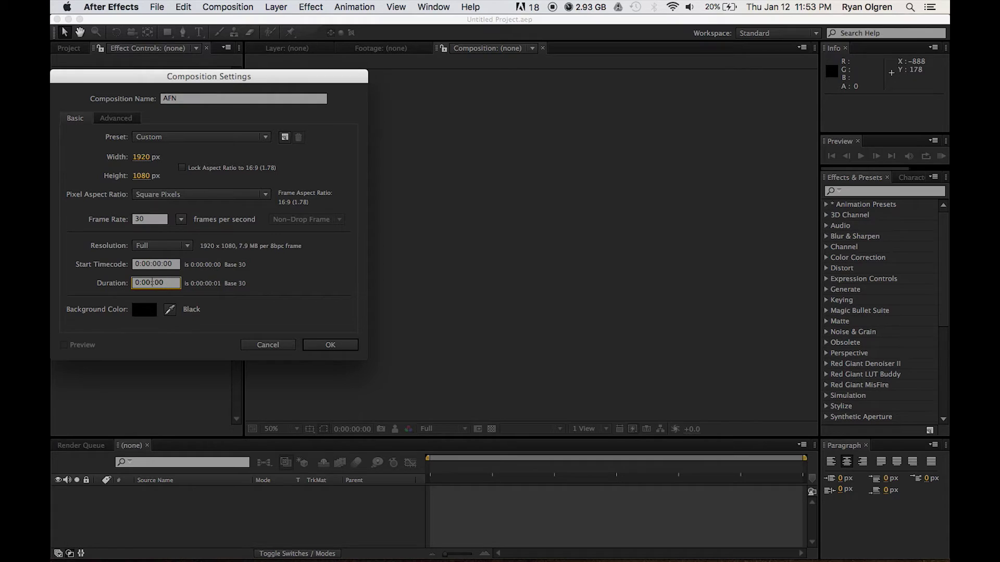
click(322, 348)
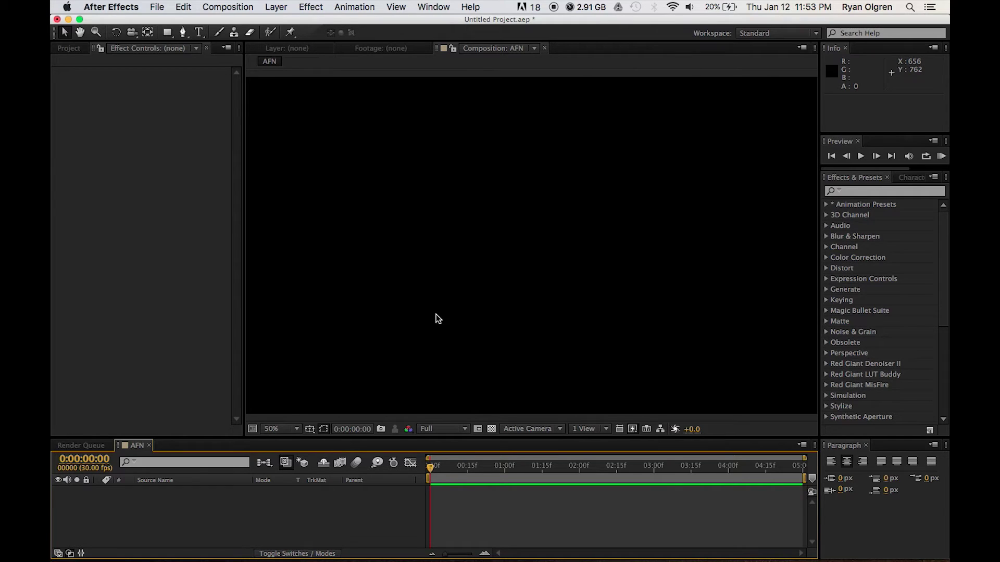
Add a new camera layer, Camera 1, to the AFN composition.
key(comma)
key(comma)
key(comma)
key(comma)
key(period)
key(period)
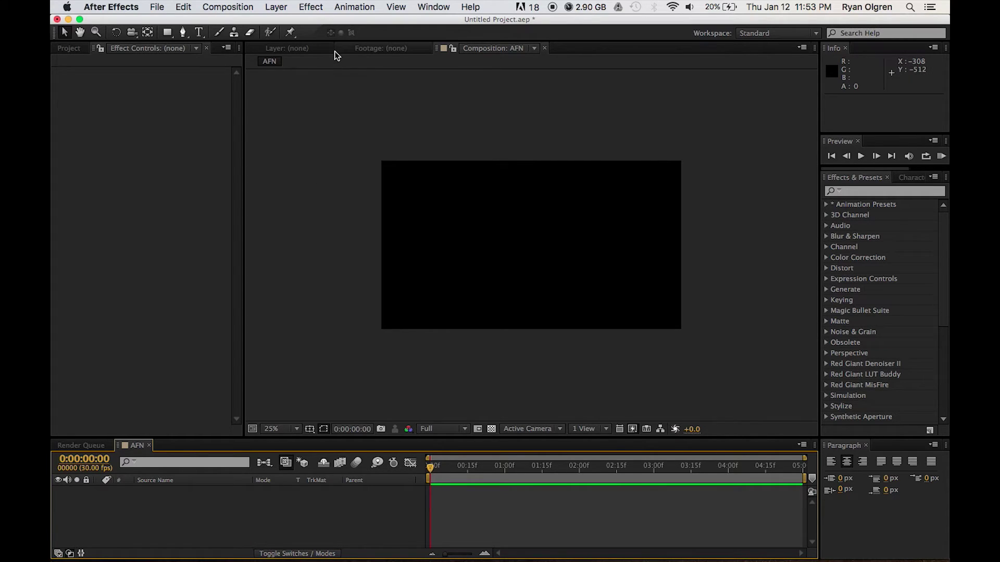
click(276, 6)
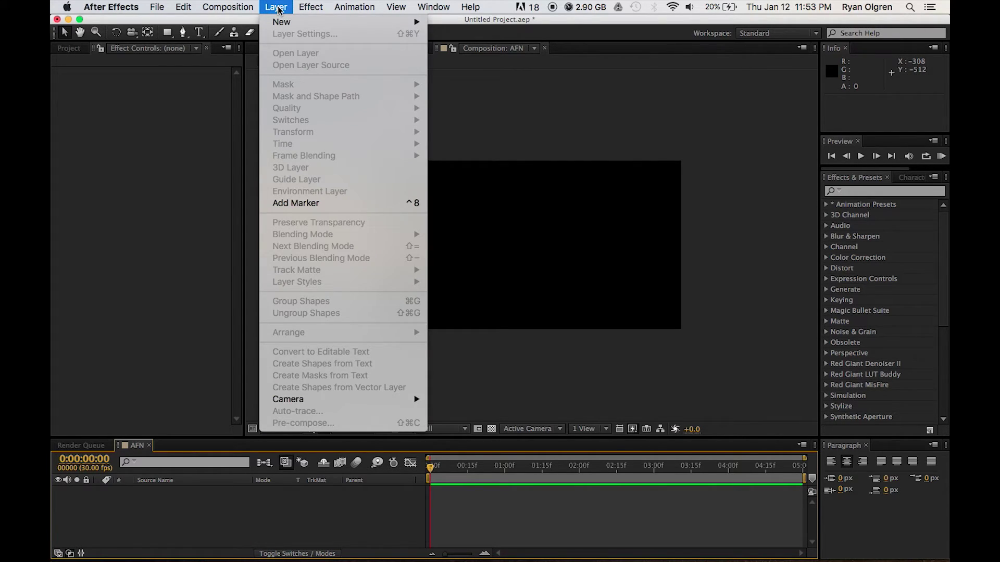
mouse_move(280, 24)
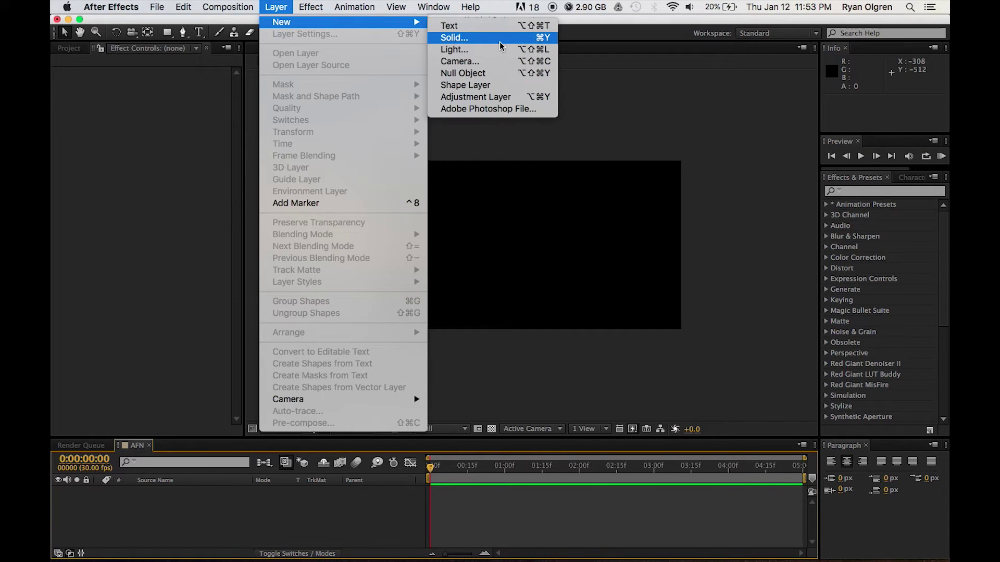
click(471, 61)
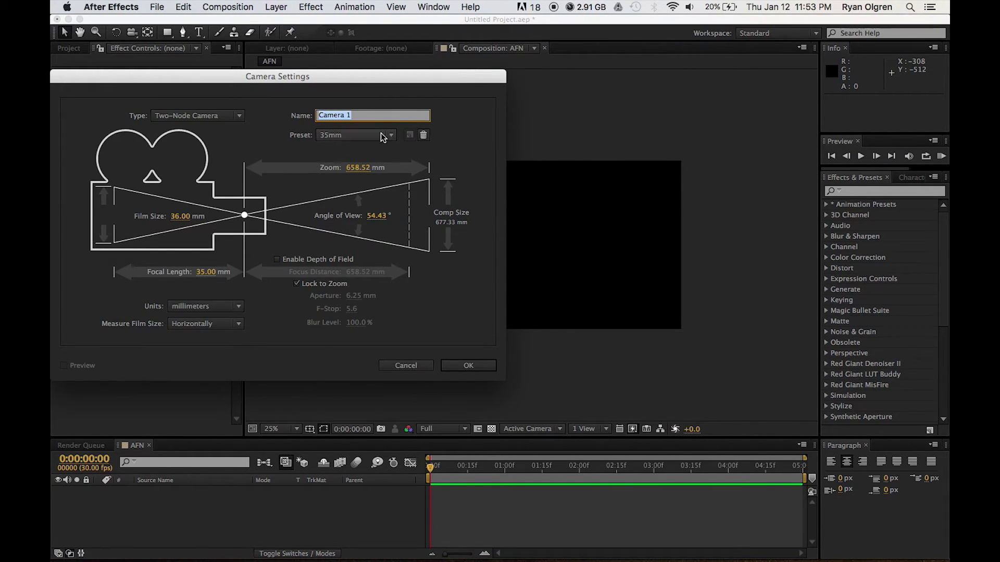
click(486, 368)
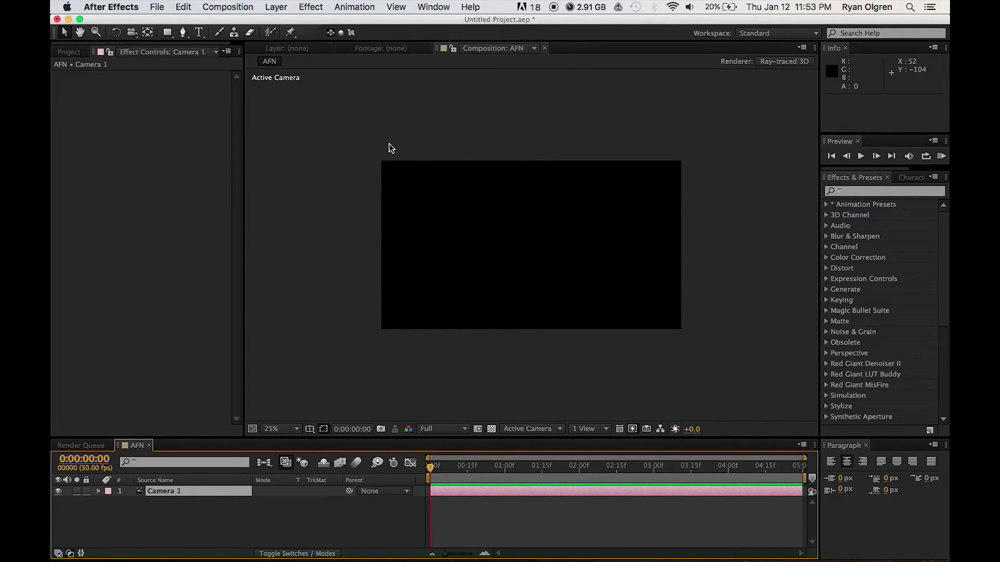
Add a full-frame white solid layer named Element 3D.
click(276, 7)
mouse_move(285, 24)
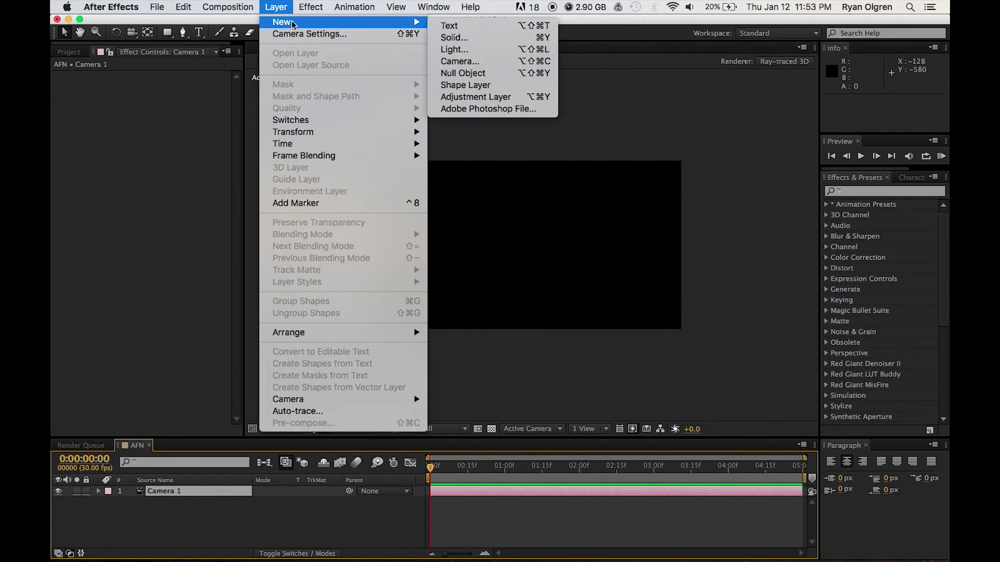
click(479, 42)
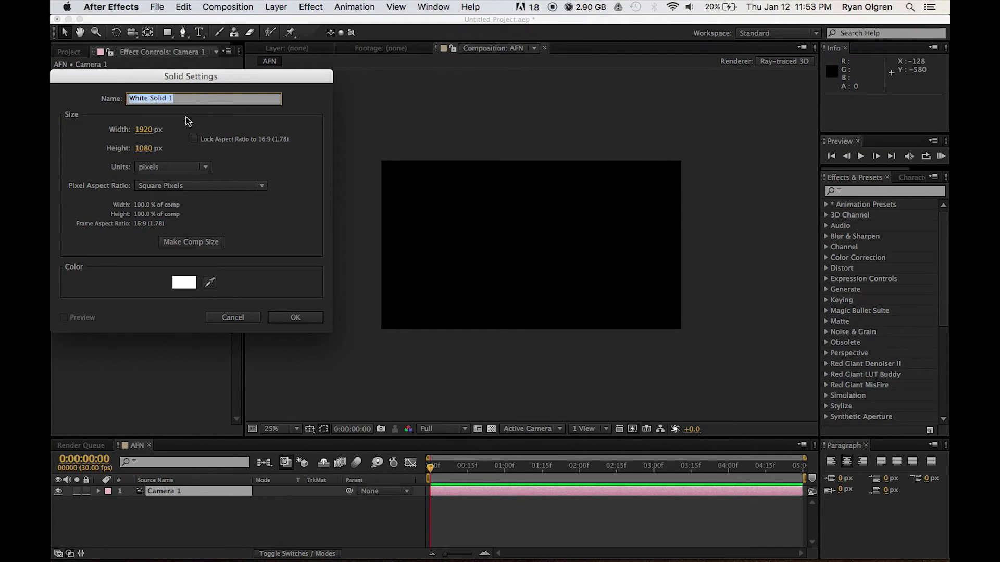
text(Element 3D)
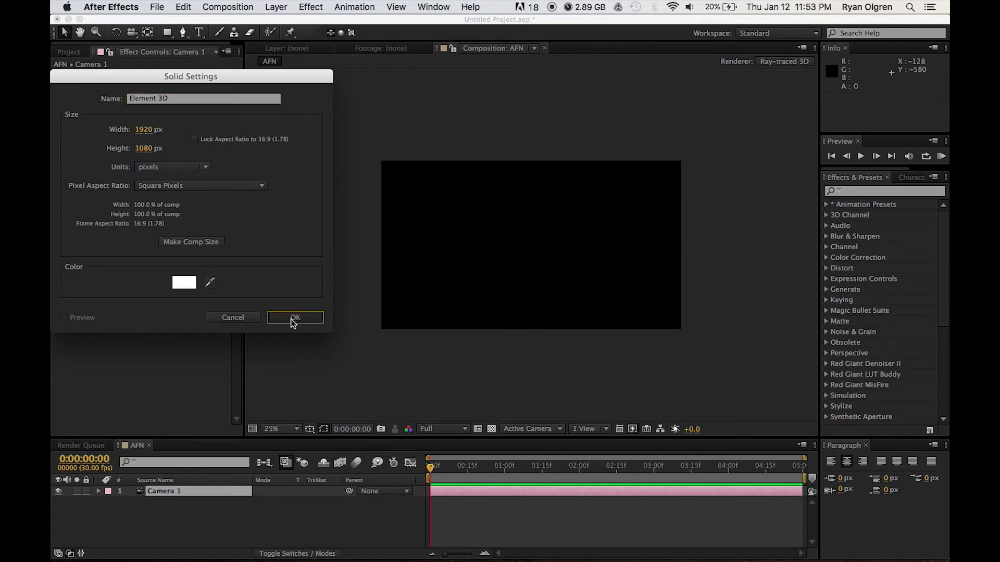
click(290, 318)
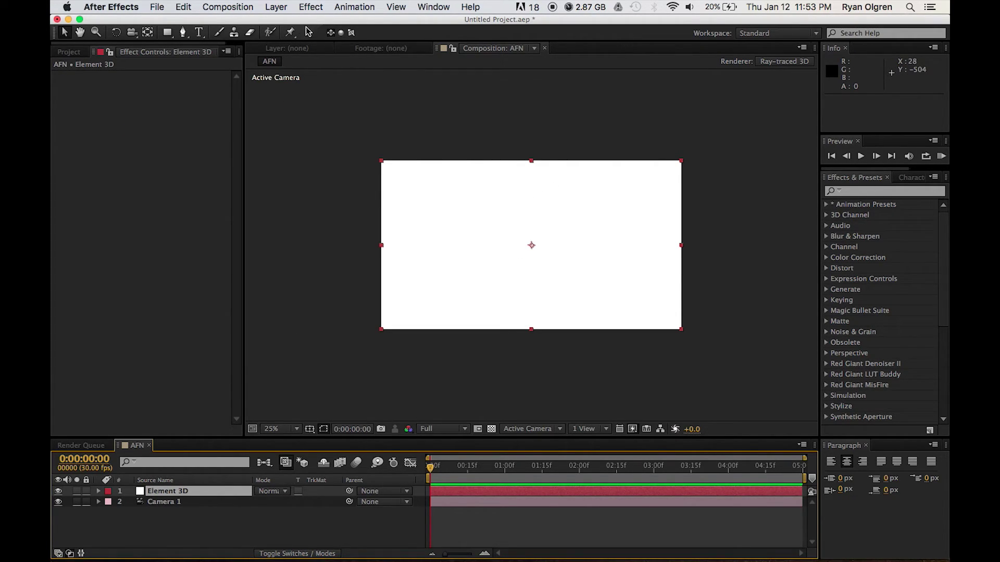
Apply Video Copilot's Element effect to the Element 3D solid and open Scene Setup.
click(311, 6)
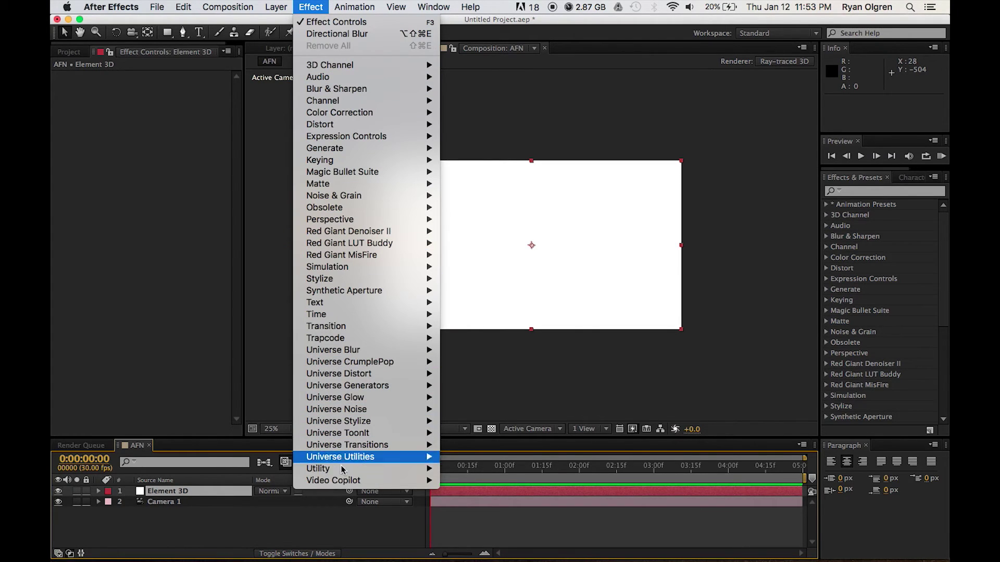
mouse_move(347, 481)
click(484, 484)
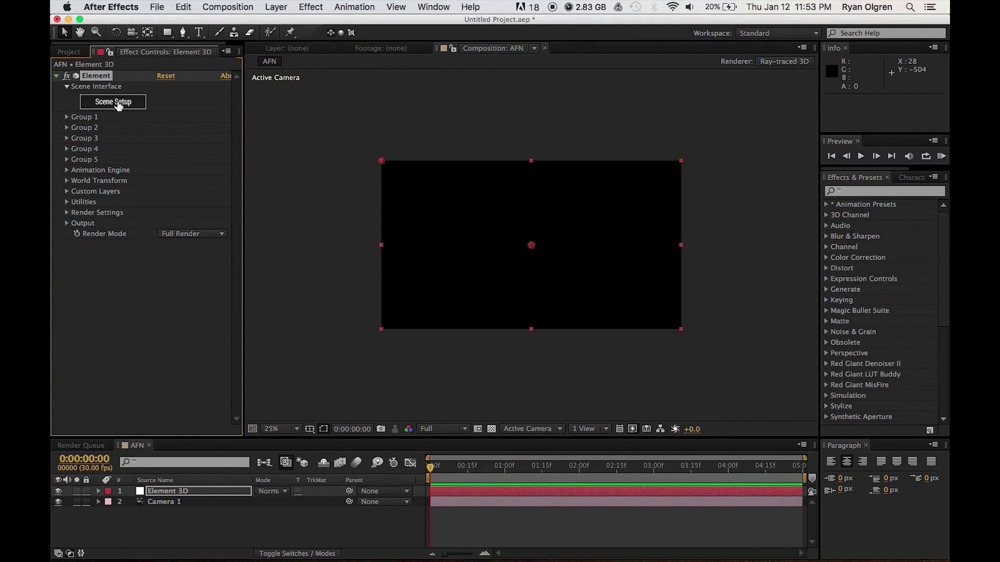
click(115, 102)
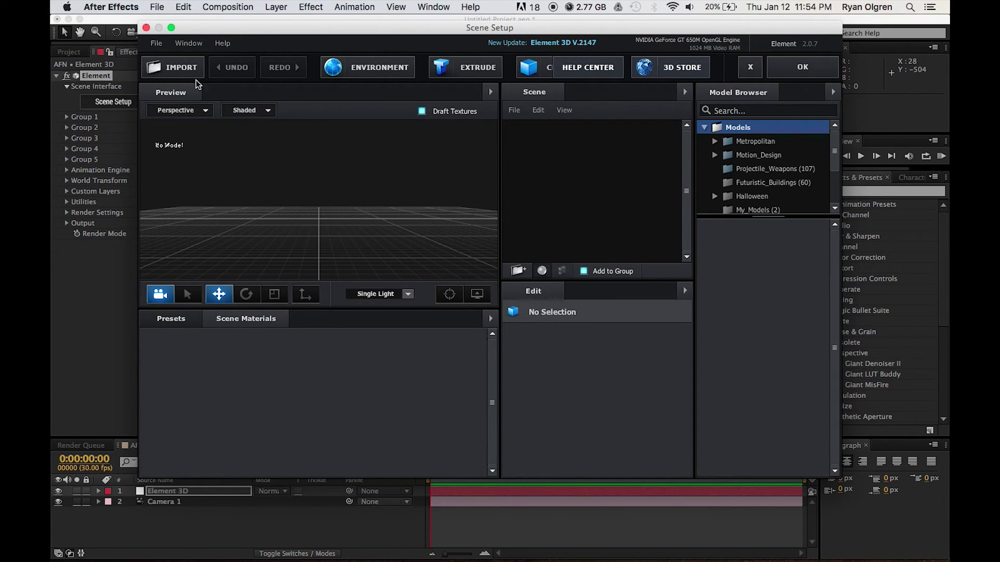
Import Logo.c4d from Desktop > Food Guy into Element 3D, accepting the default import preferences.
click(182, 71)
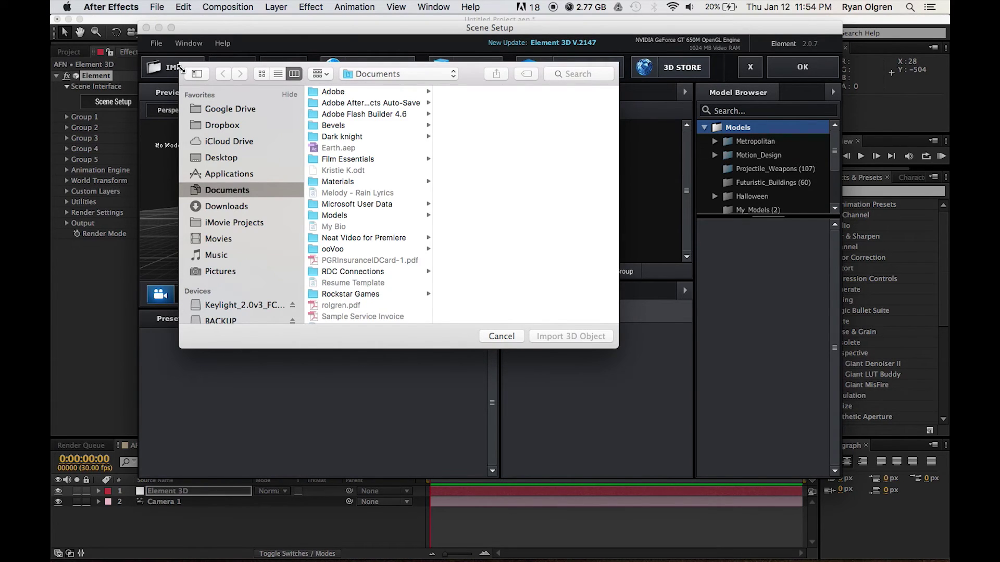
click(220, 157)
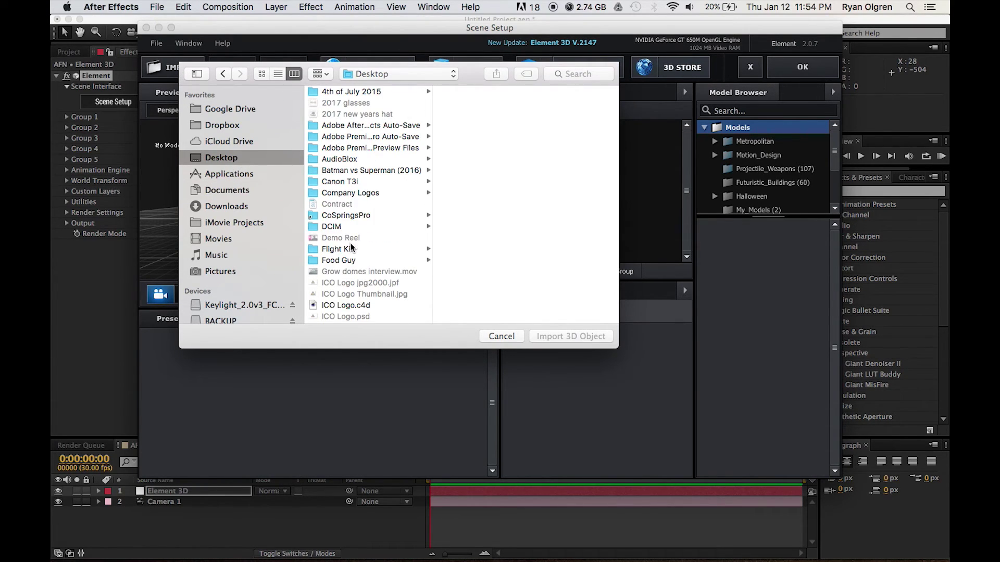
click(352, 260)
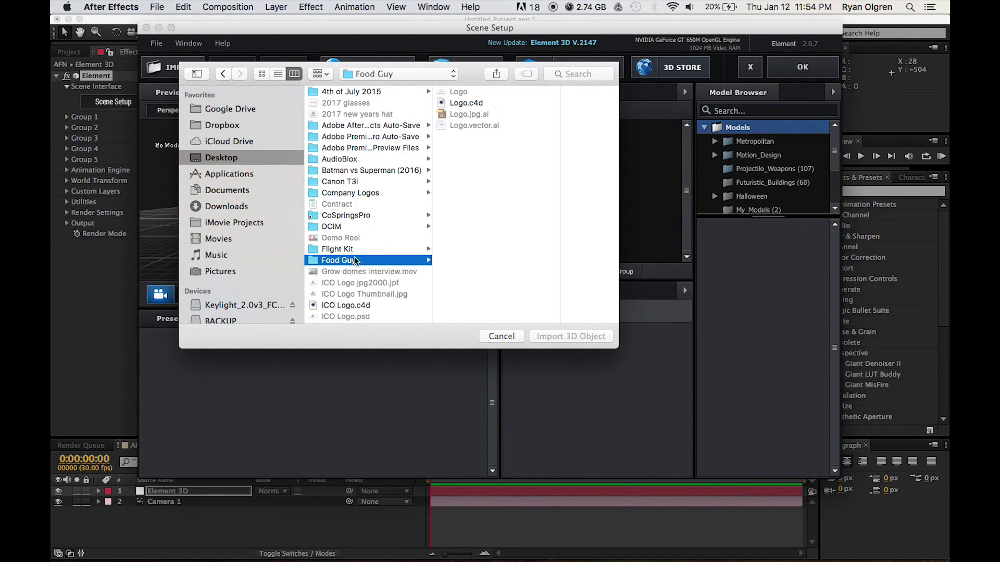
click(471, 102)
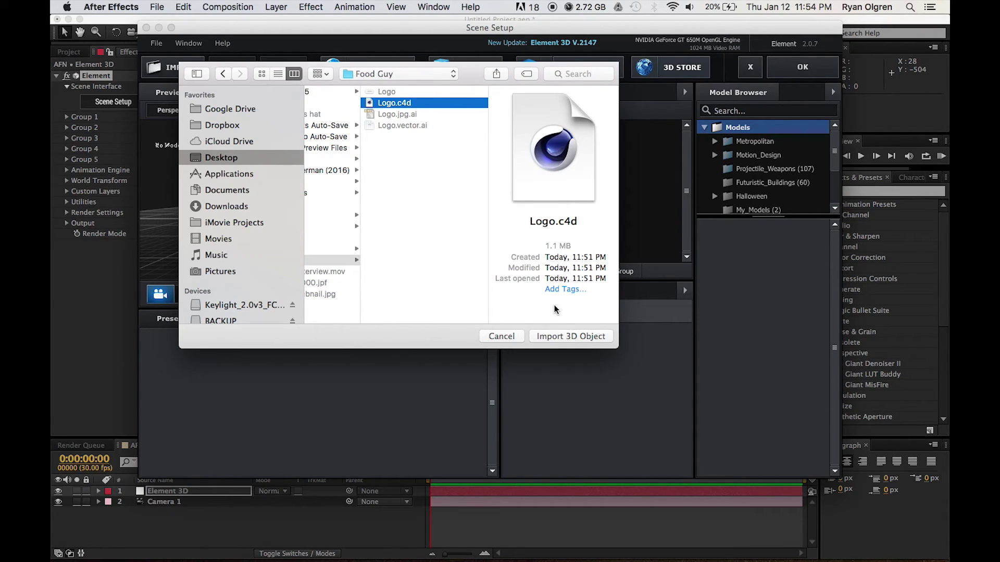
click(576, 338)
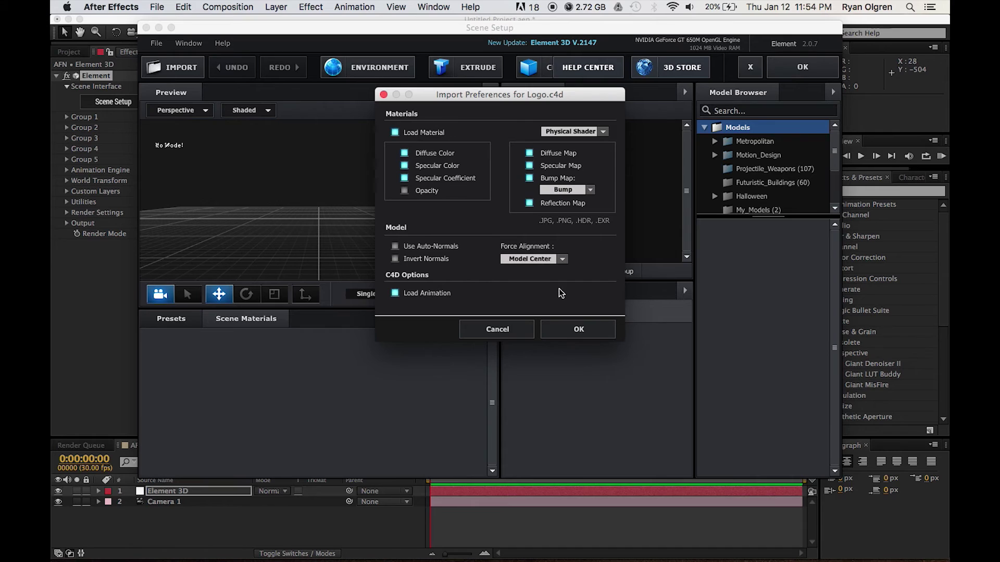
click(571, 321)
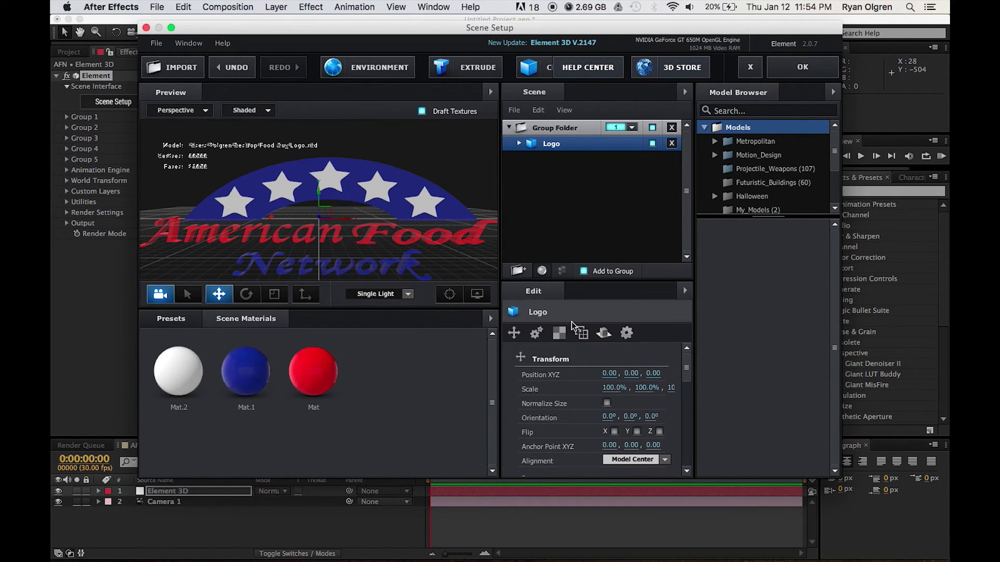
Orbit the logo preview to check it, then apply the scene to the composition.
click(518, 143)
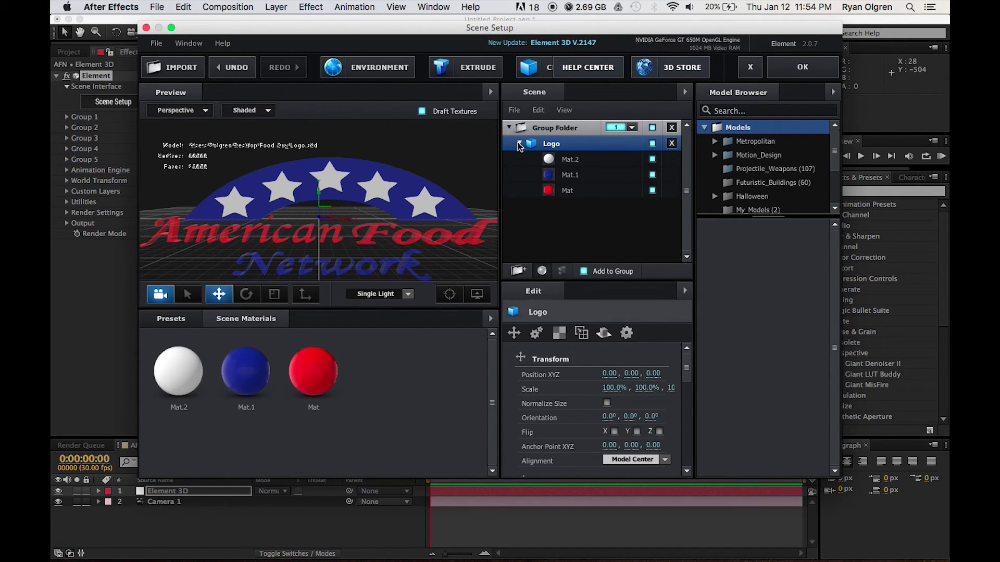
click(519, 144)
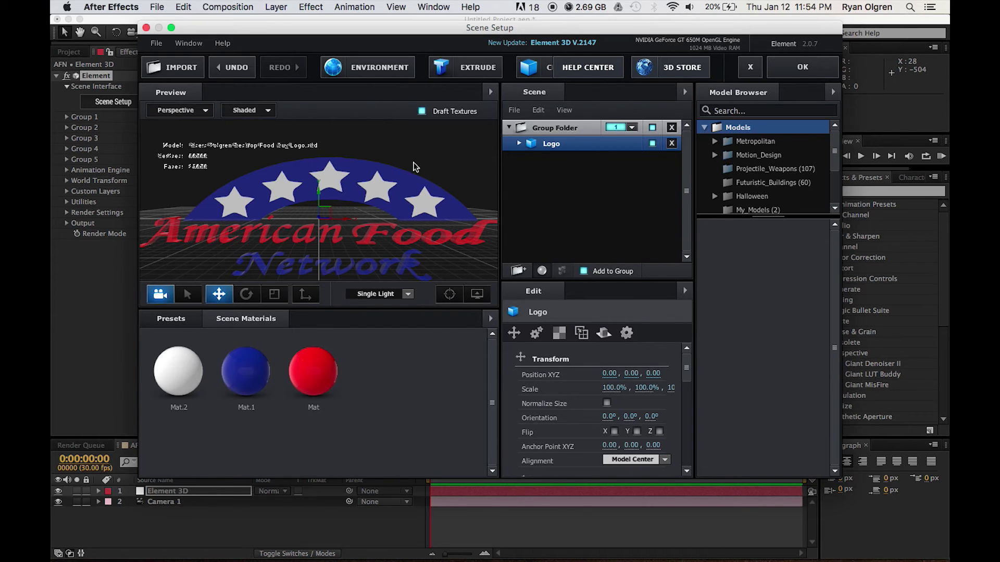
click(376, 194)
mouse_move(376, 194)
mouse_down()
mouse_move(473, 216)
mouse_move(386, 170)
mouse_move(346, 201)
mouse_move(374, 202)
mouse_move(274, 244)
mouse_move(424, 201)
mouse_move(360, 206)
mouse_move(386, 204)
mouse_up()
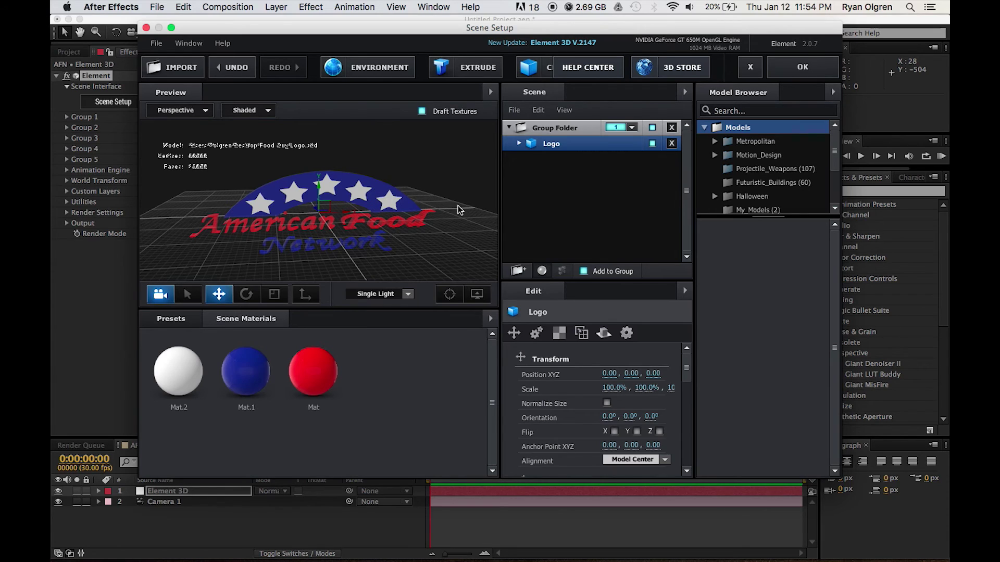
click(803, 67)
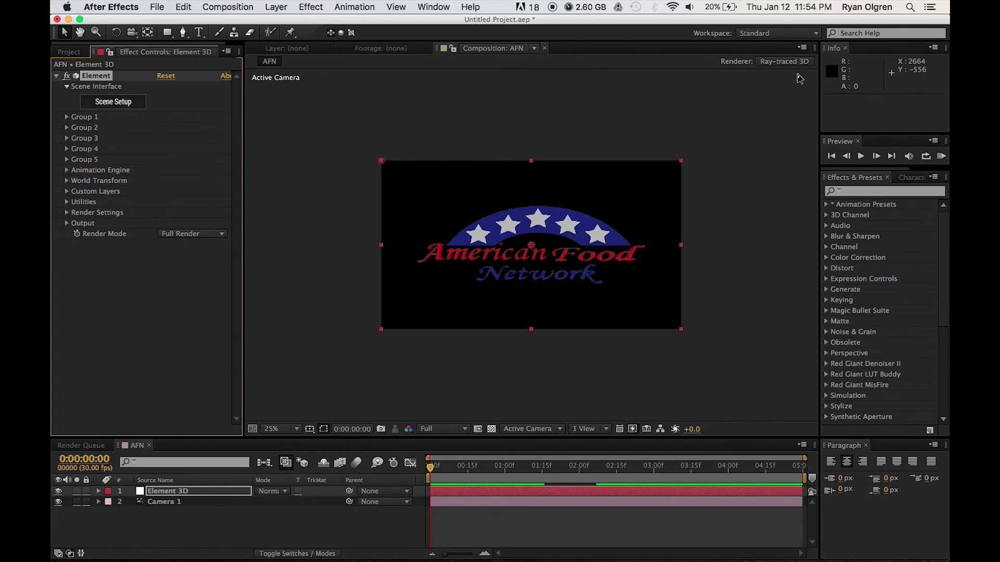
Orbit Camera 1 slightly to frame the extruded logo and preview at Half resolution.
key(period)
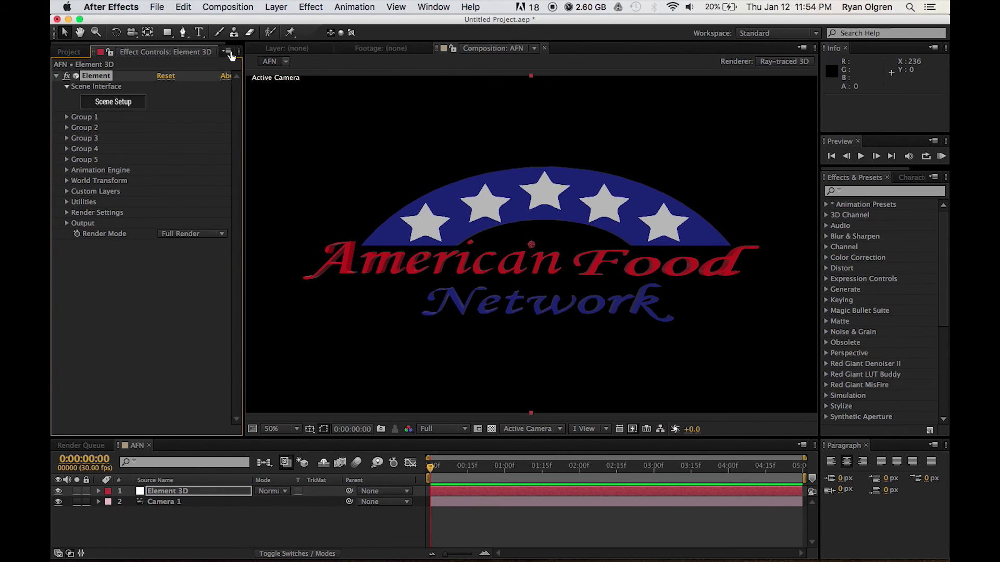
click(137, 32)
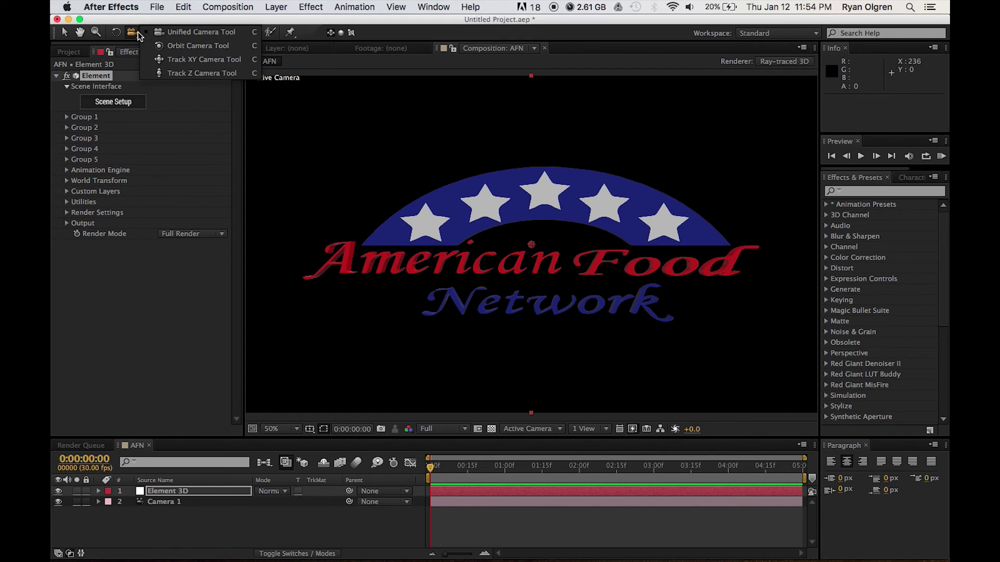
click(192, 50)
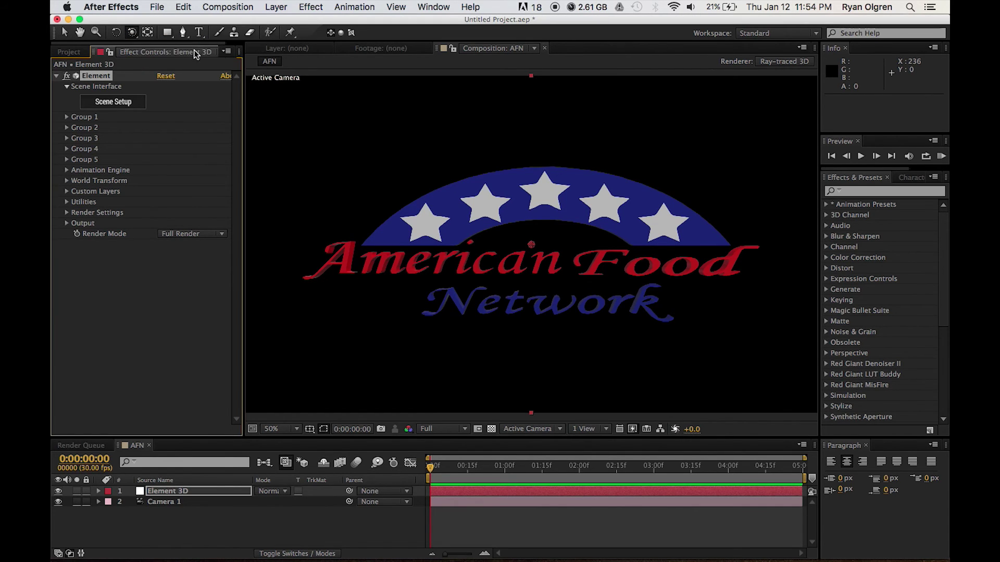
drag(552, 213, 593, 211)
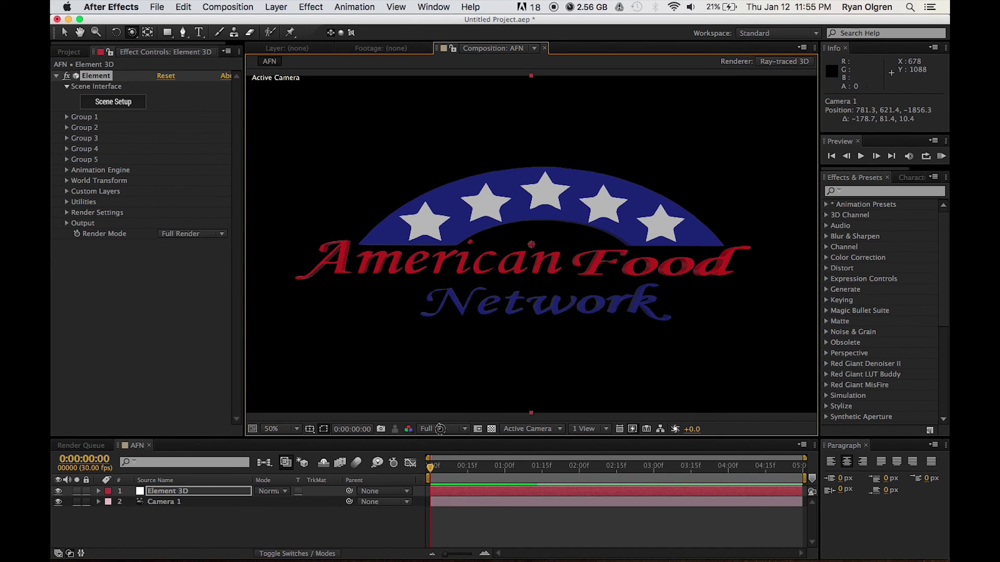
click(441, 428)
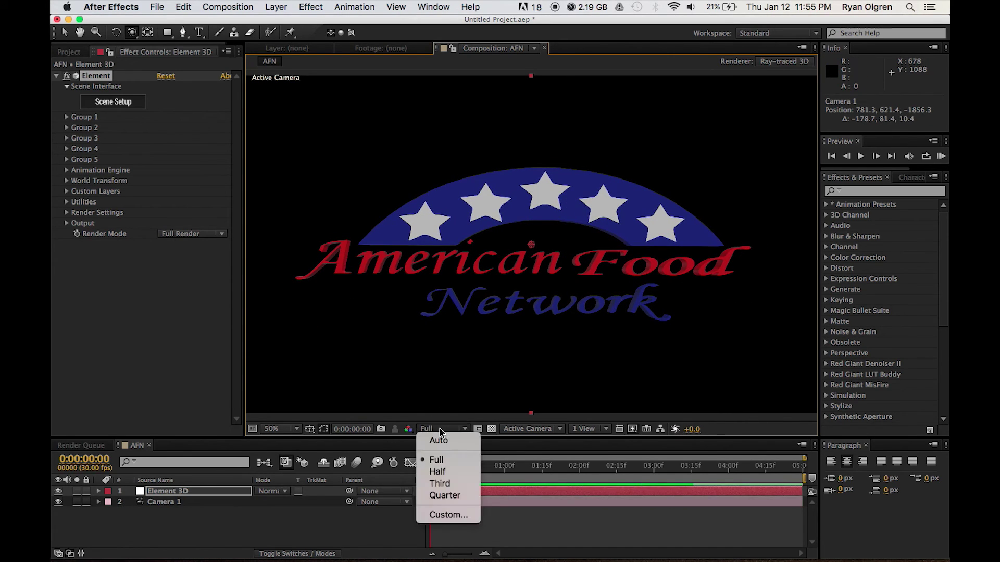
click(440, 472)
mouse_move(513, 261)
mouse_down()
mouse_move(480, 302)
mouse_move(509, 263)
mouse_move(542, 287)
mouse_move(558, 321)
mouse_move(643, 292)
mouse_move(607, 267)
mouse_move(460, 268)
mouse_move(569, 258)
mouse_move(620, 276)
mouse_move(489, 266)
mouse_move(482, 283)
mouse_move(521, 264)
mouse_move(525, 273)
mouse_move(515, 266)
mouse_up()
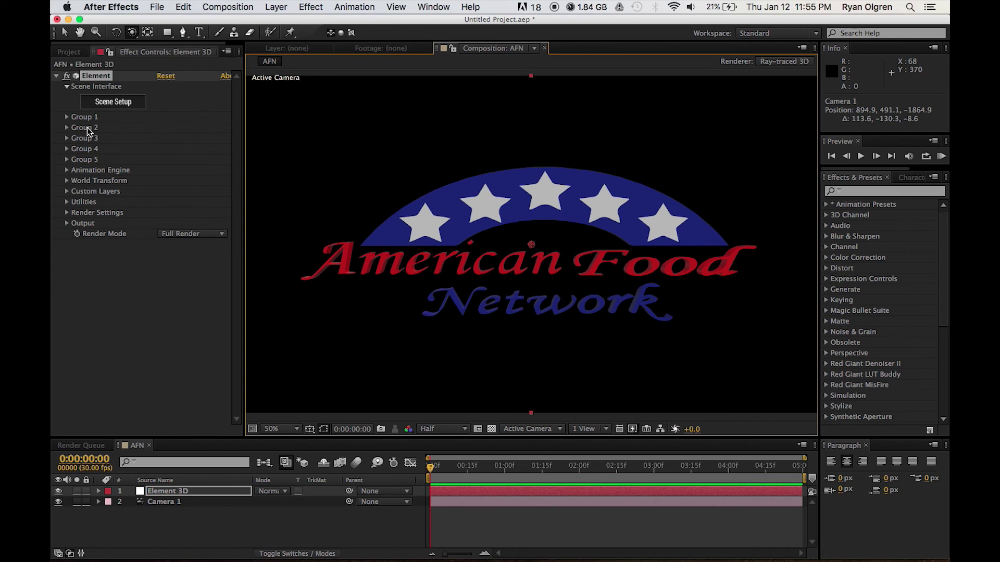